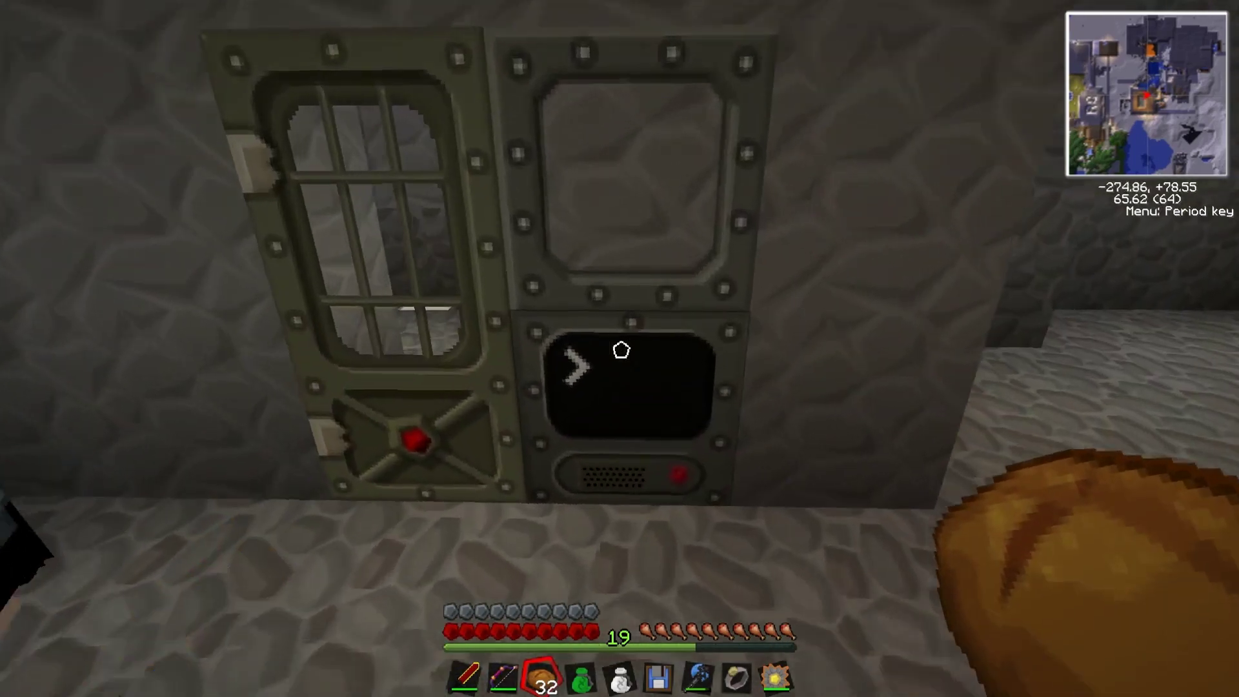
- Insert the floppy keycard into the door's disk drive and enter the password at the door screen
{"action": "right_click", "coordinate": [620, 350]}
{"action": "key", "text": "Escape"}
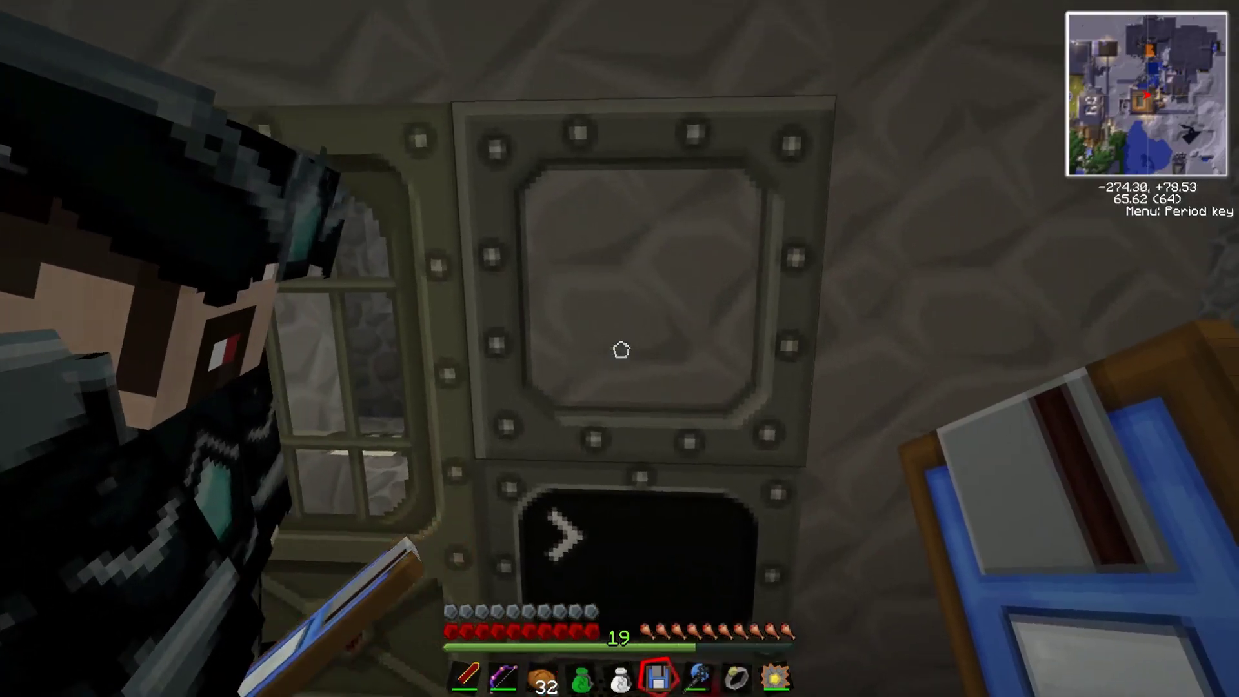
{"action": "right_click", "coordinate": [620, 349]}
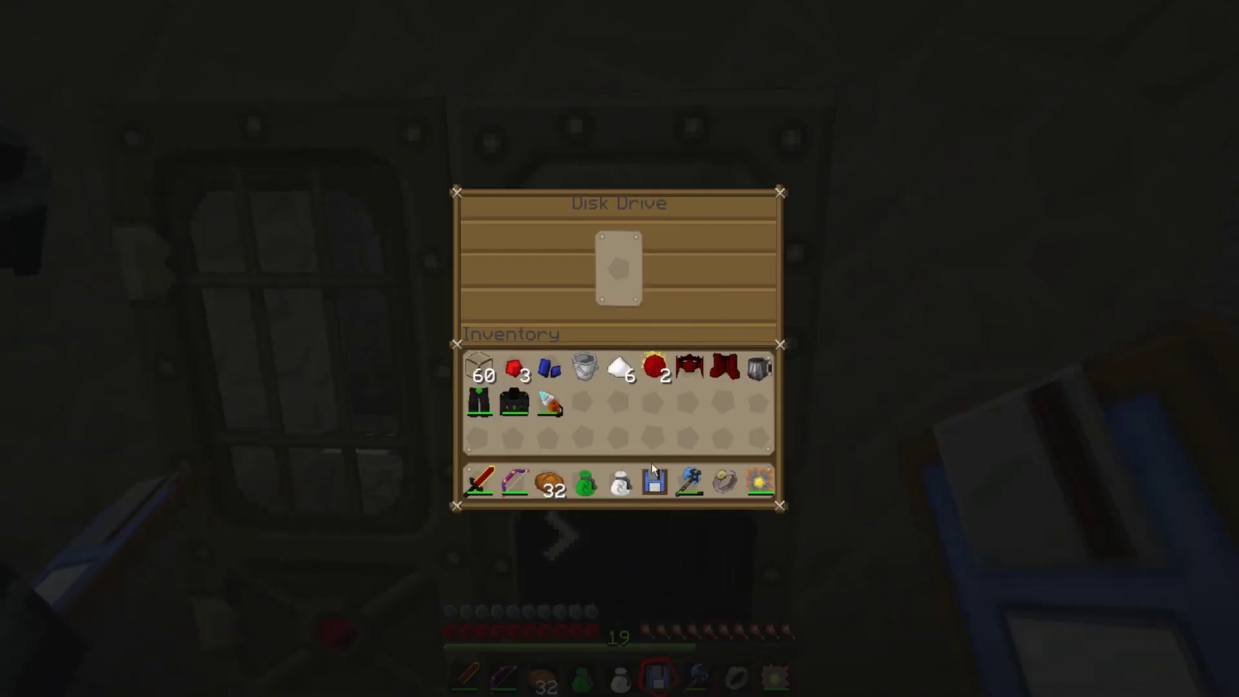
{"action": "left_click", "coordinate": [653, 477], "text": "shift"}
{"action": "key", "text": "Escape"}
{"action": "right_click", "coordinate": [620, 349]}
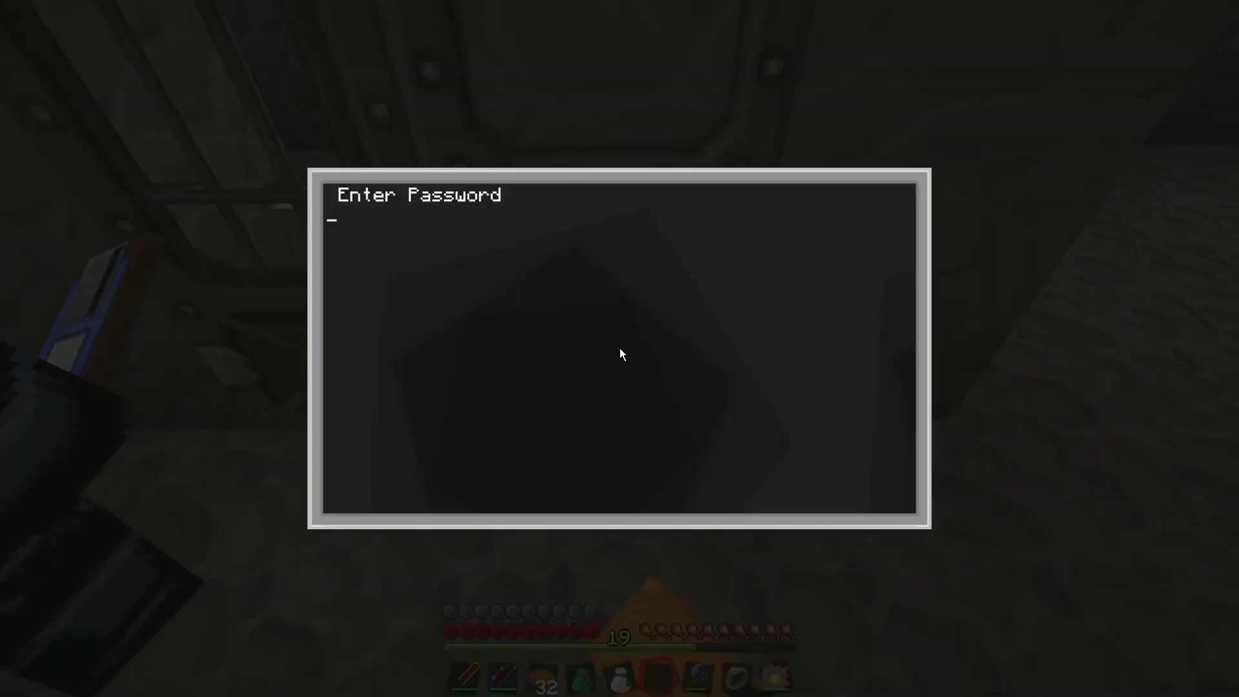
{"action": "type", "text": "xxx"}
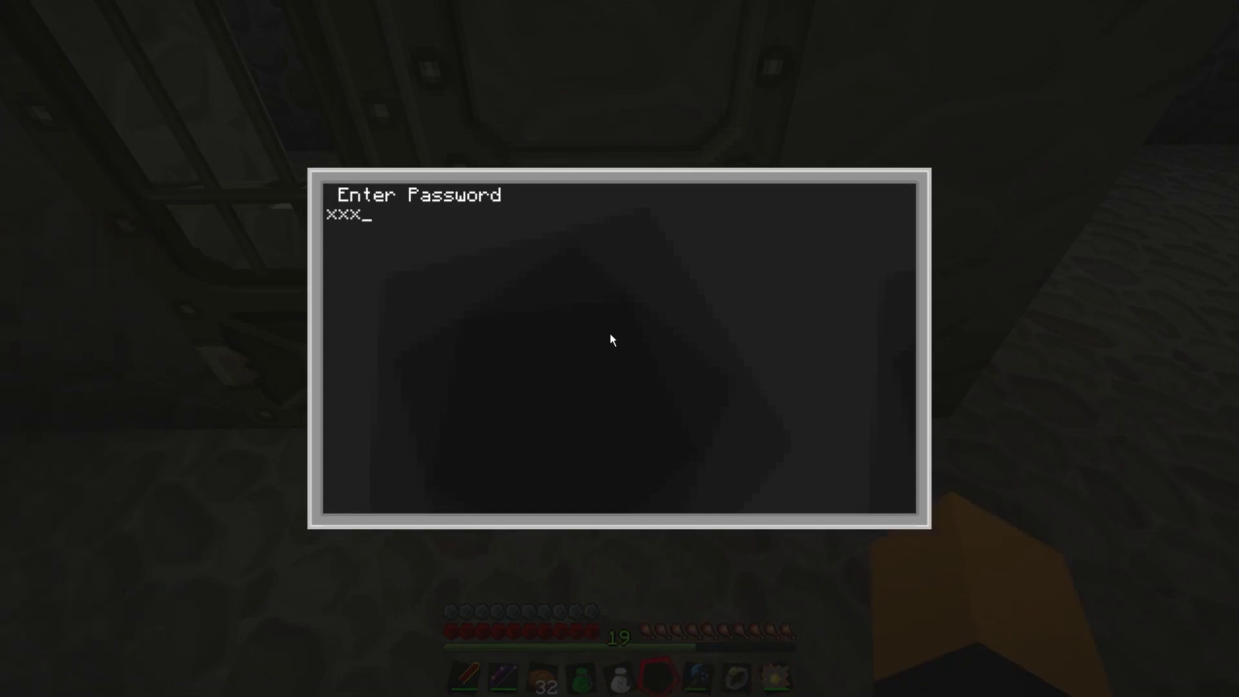
{"action": "type", "text": "x"}
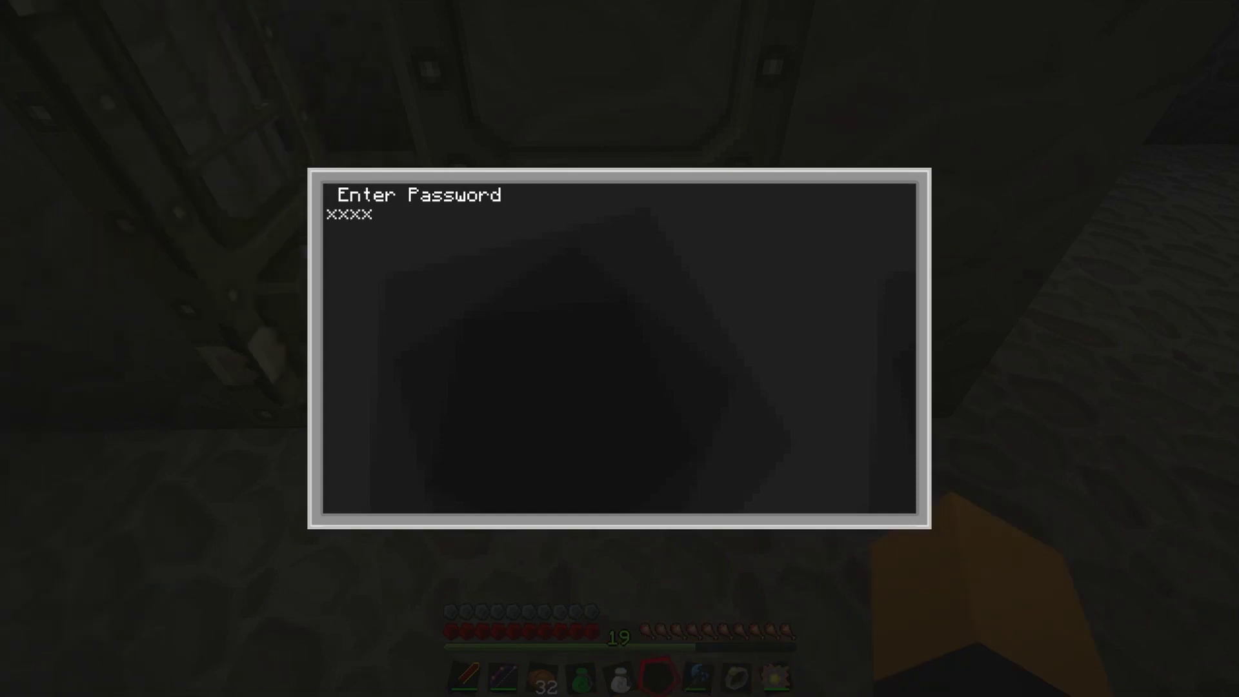
{"action": "key", "text": "Return"}
- Try the still-barred door, then walk back up to the door's disk drive
{"action": "key", "text": "w"}
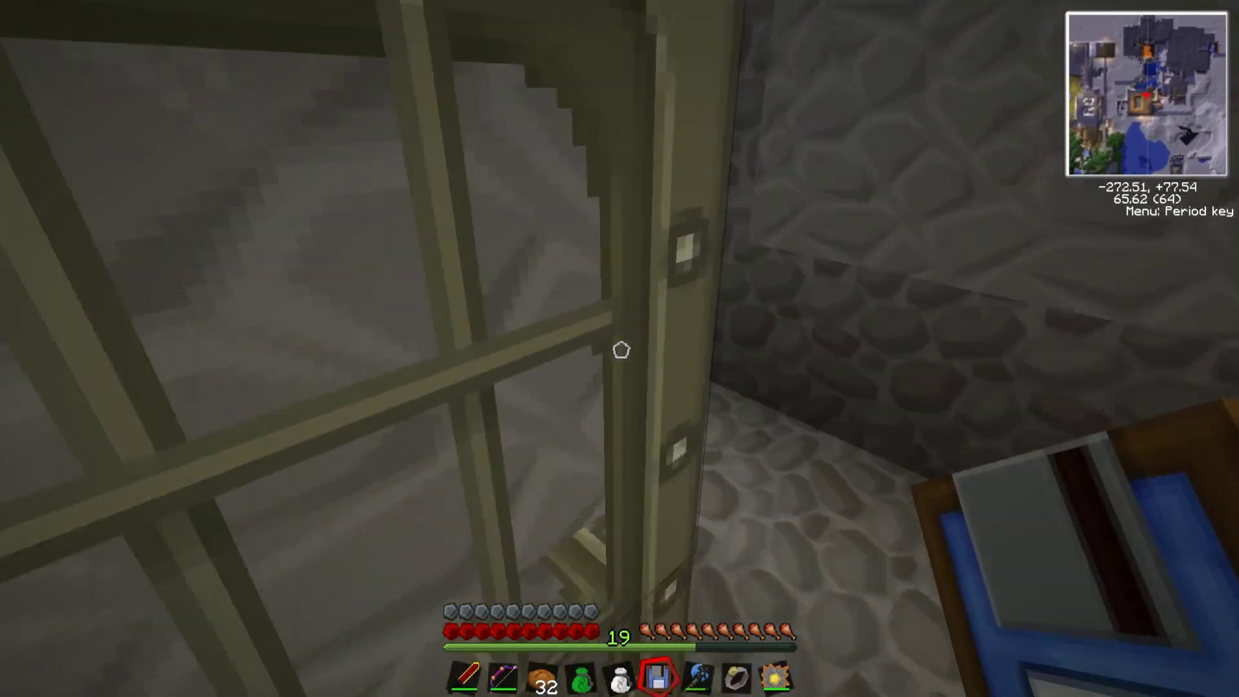
{"action": "key", "text": "s"}
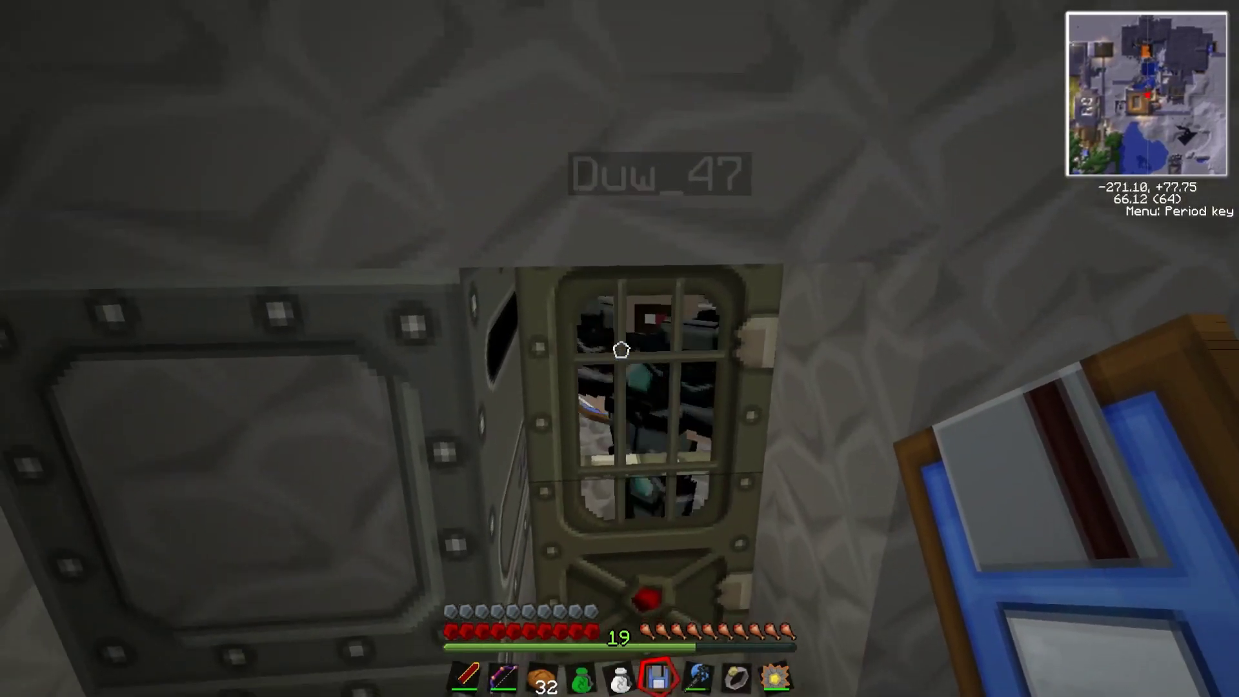
{"action": "key", "text": "w"}
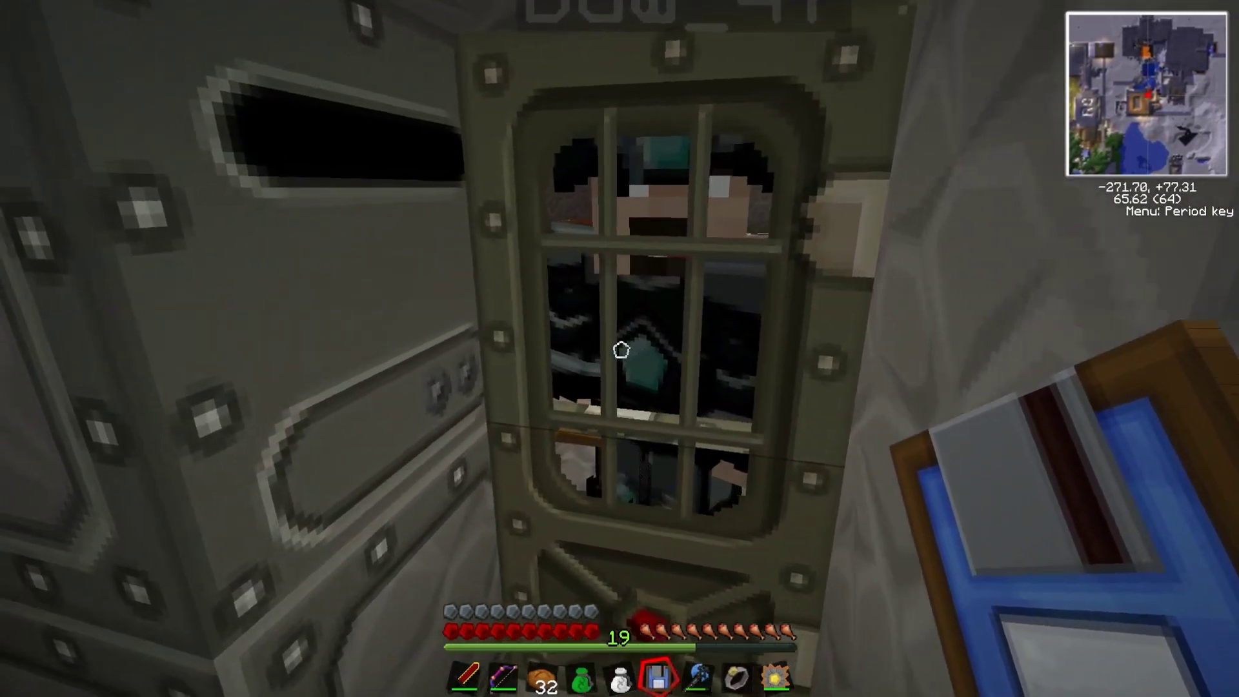
{"action": "key", "text": "w"}
{"action": "key", "text": "space"}
{"action": "key", "text": "w"}
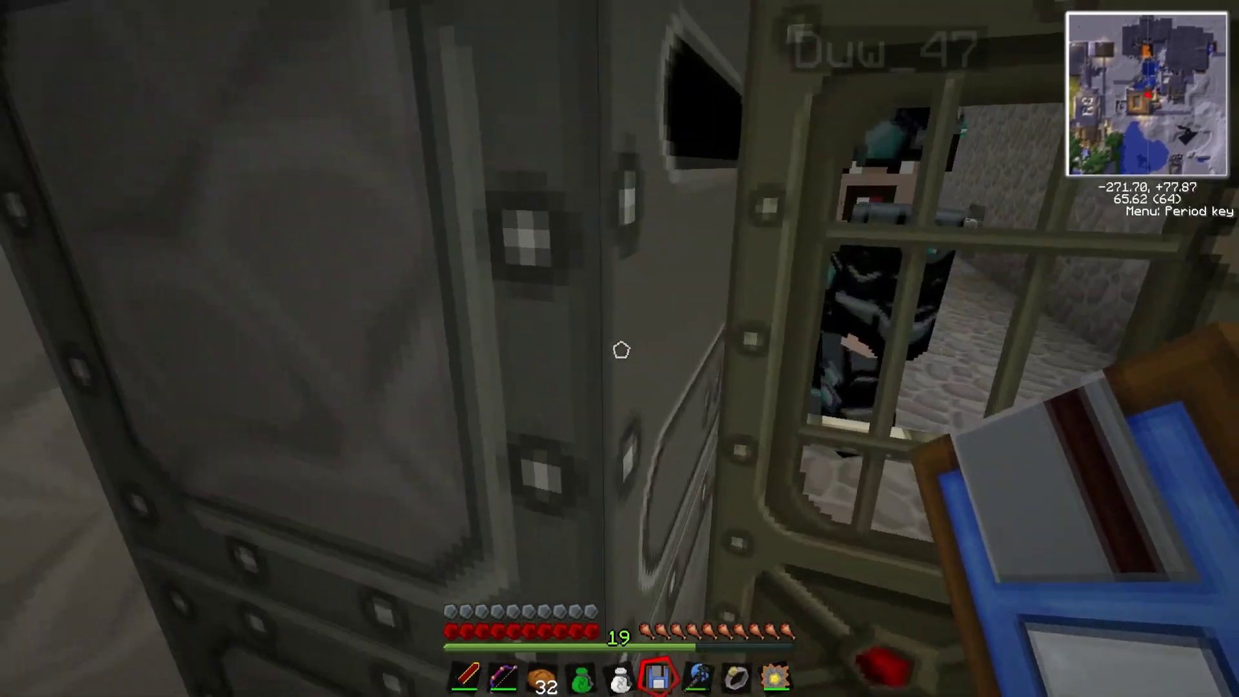
- Reinsert the keycard, resubmit the password and walk through the opened door into the cobblestone room
{"action": "right_click", "coordinate": [620, 349]}
{"action": "left_click", "coordinate": [655, 481], "text": "shift"}
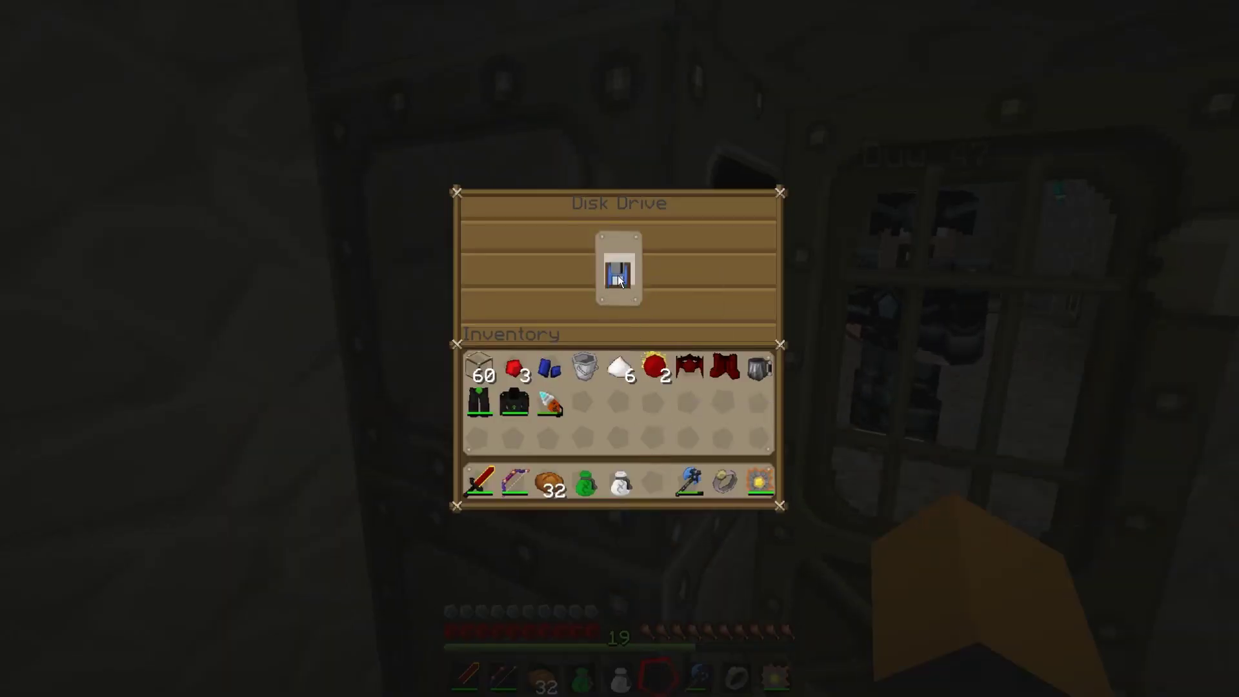
{"action": "key", "text": "Escape"}
{"action": "right_click", "coordinate": [620, 349]}
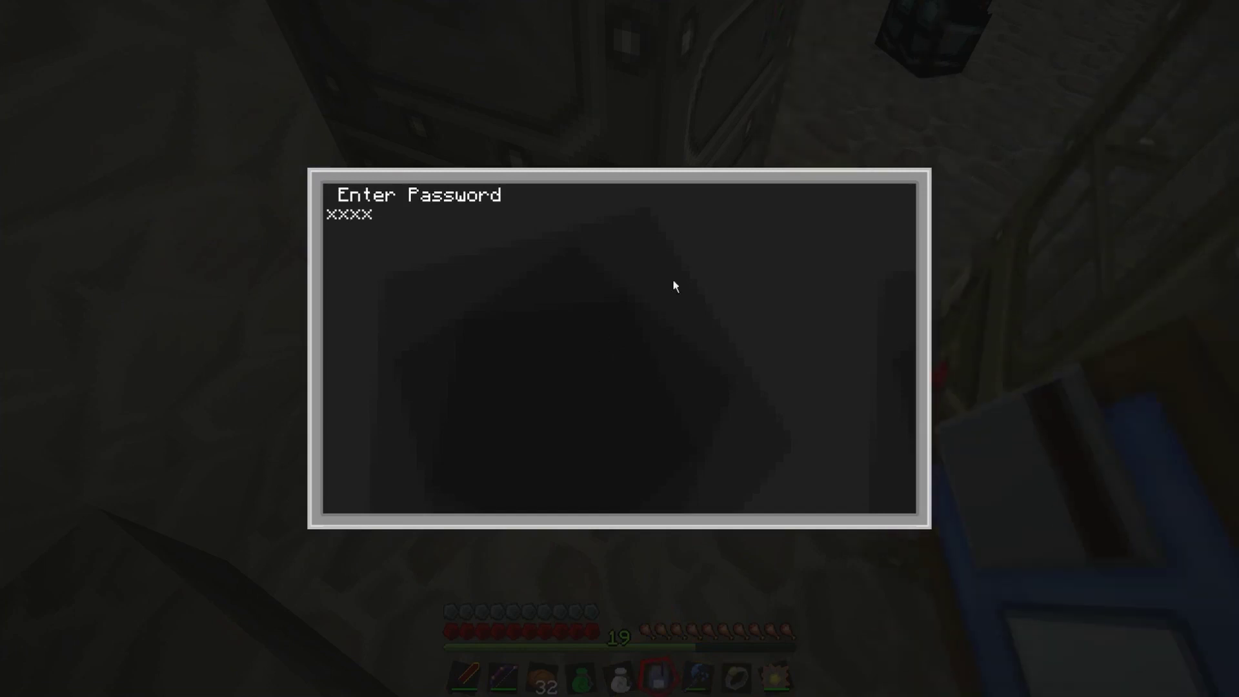
{"action": "key", "text": "Return"}
{"action": "key", "text": "Escape"}
{"action": "key", "text": "w"}
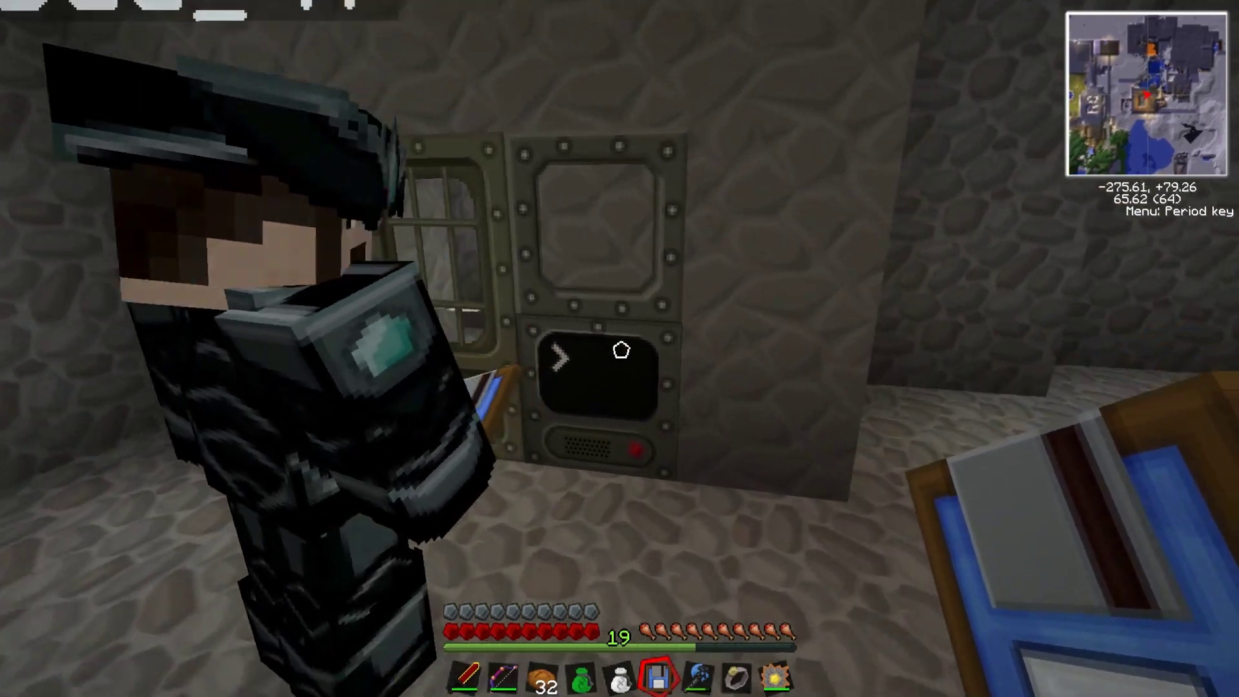
{"action": "key", "text": "w"}
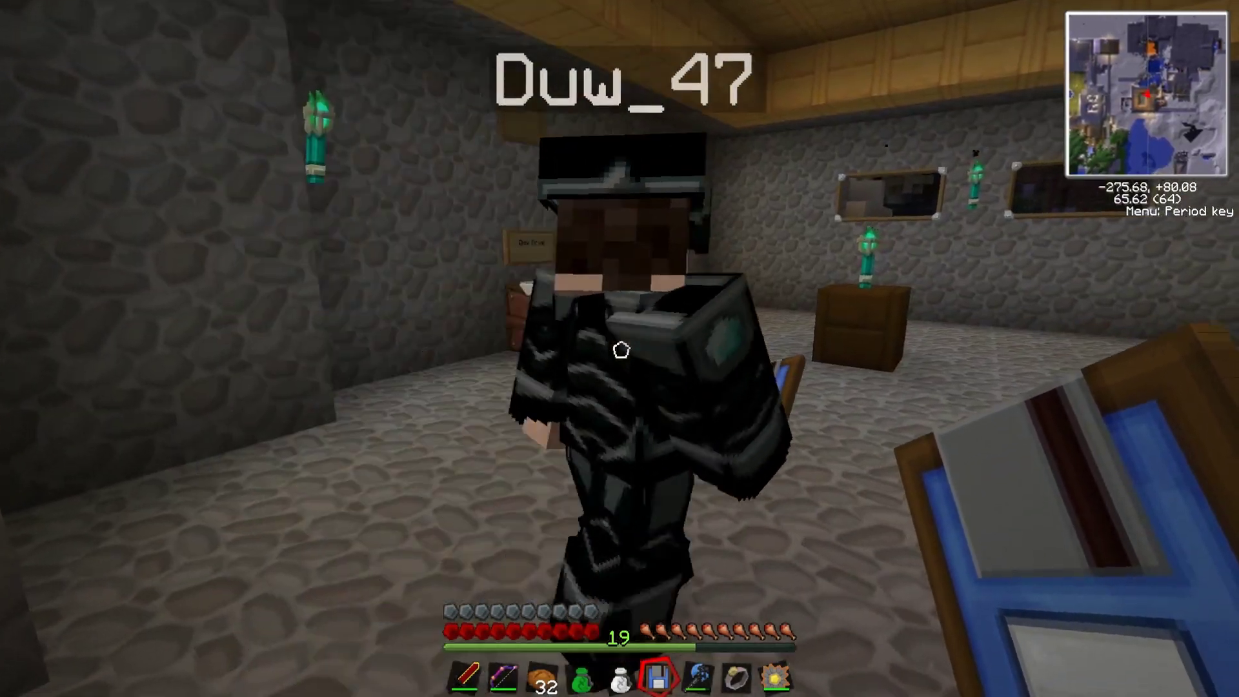
{"action": "key", "text": "w"}
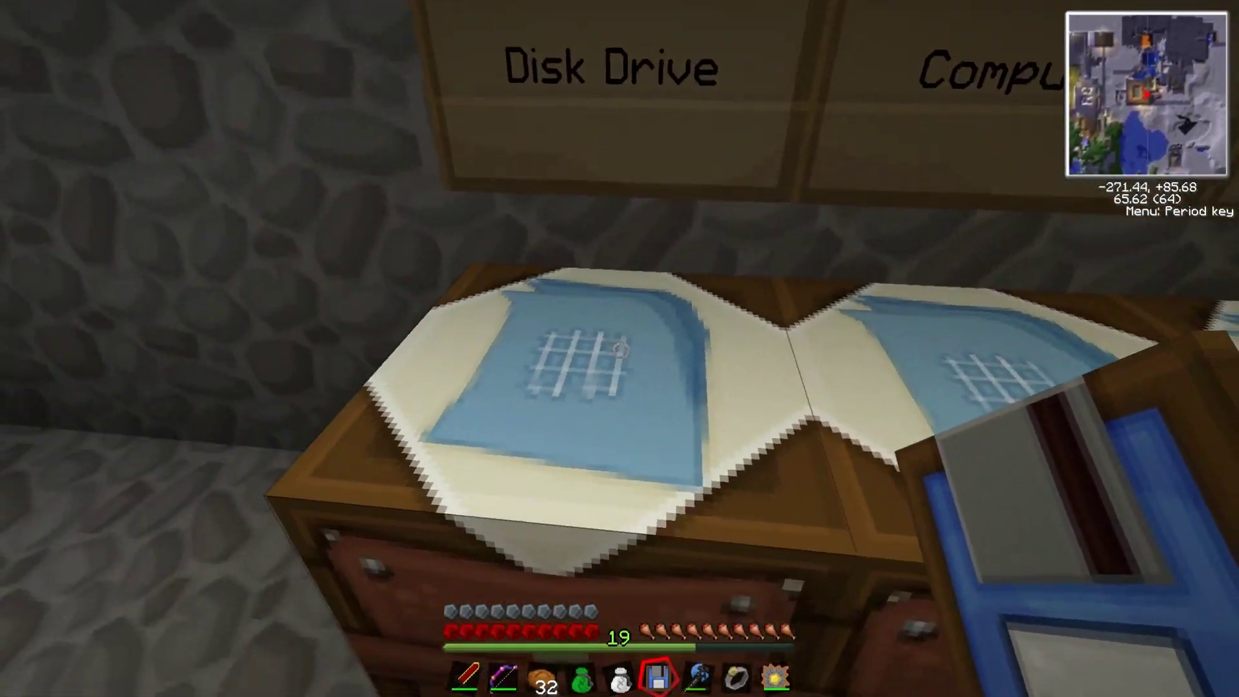
{"action": "right_click", "coordinate": [619, 349]}
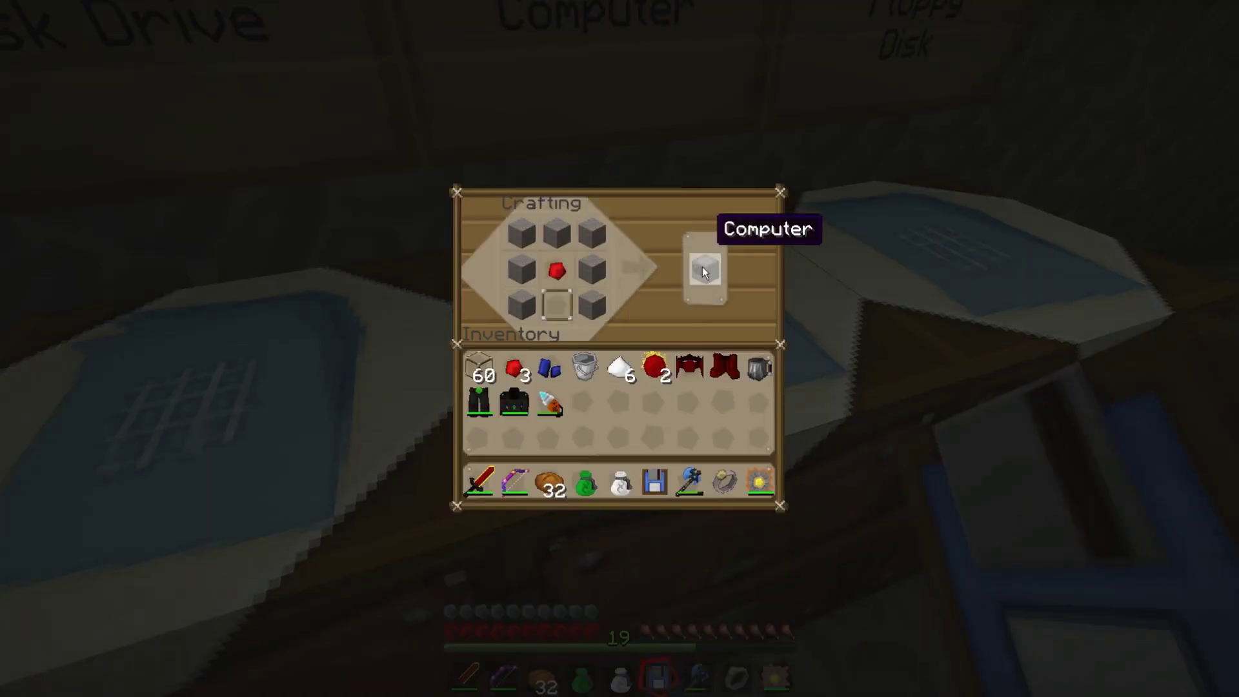
{"action": "key", "text": "e"}
{"action": "right_click", "coordinate": [620, 349]}
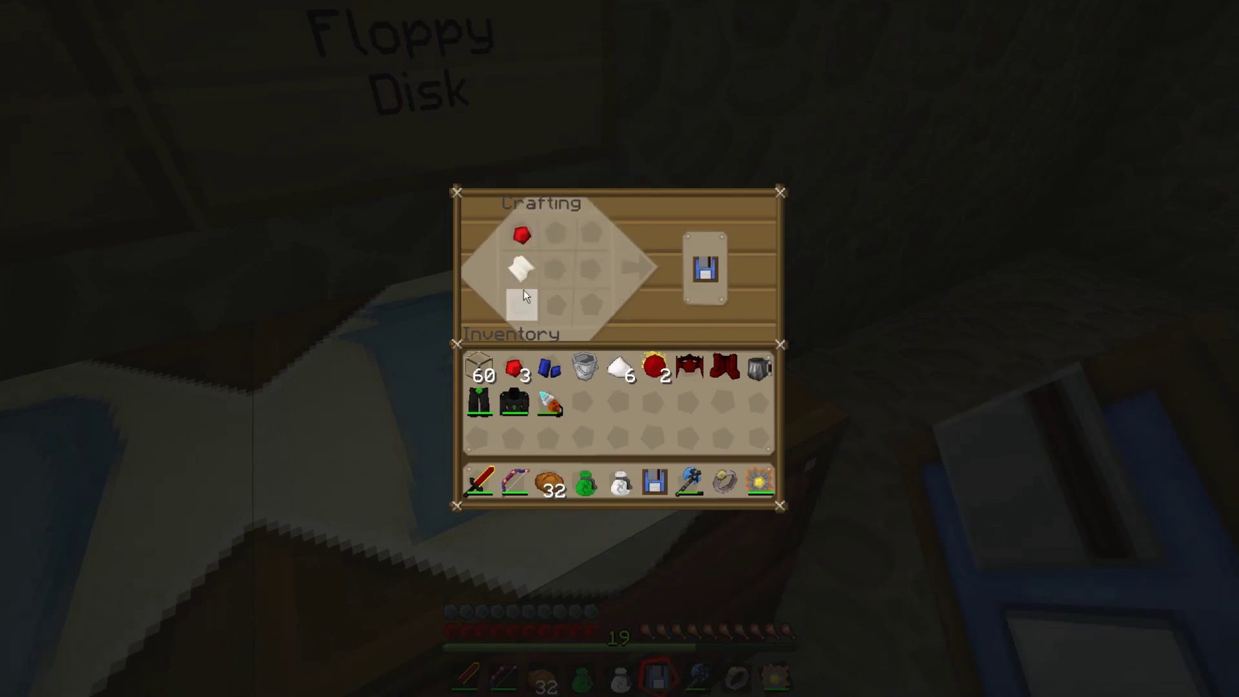
{"action": "key", "text": "e"}
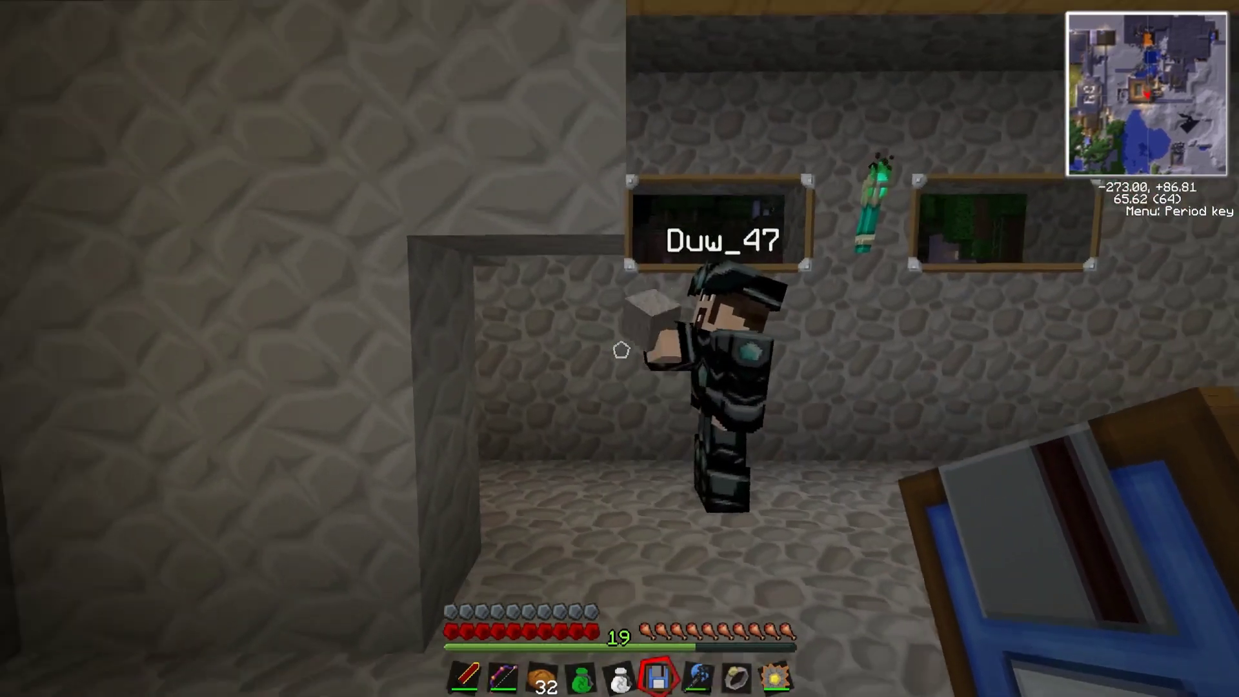
- Walk across the room into the stone alcove up to the computer block
{"action": "key", "text": "w"}
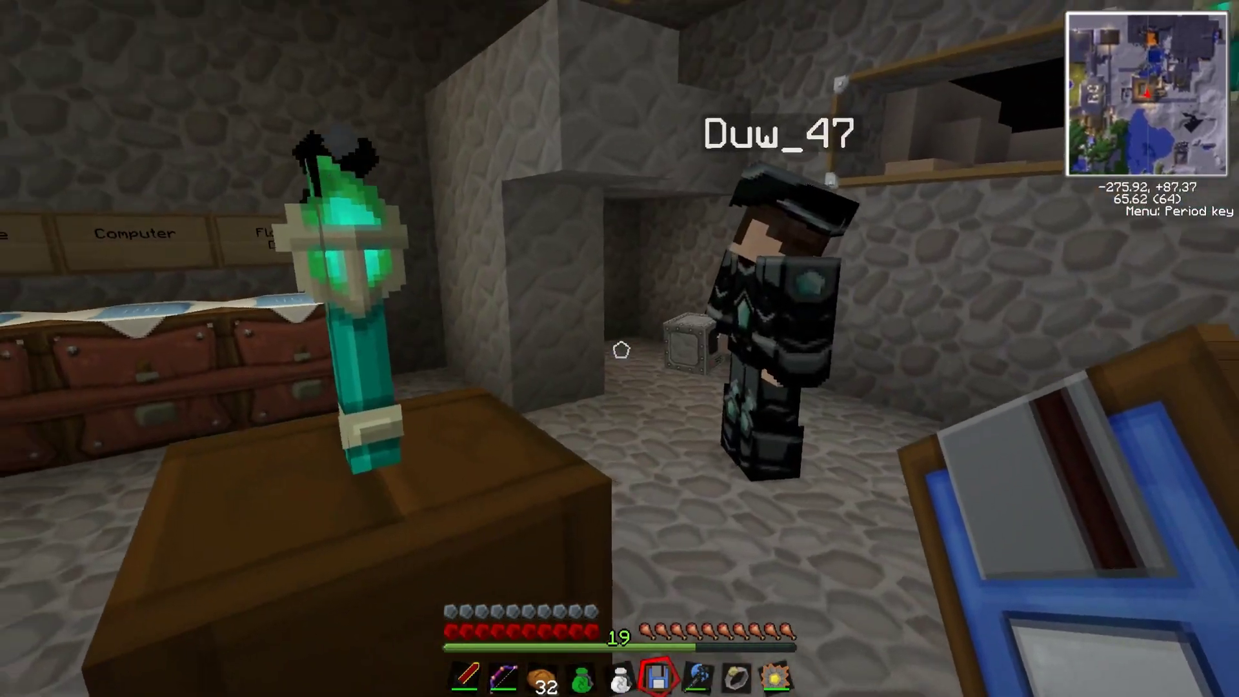
{"action": "key", "text": "w"}
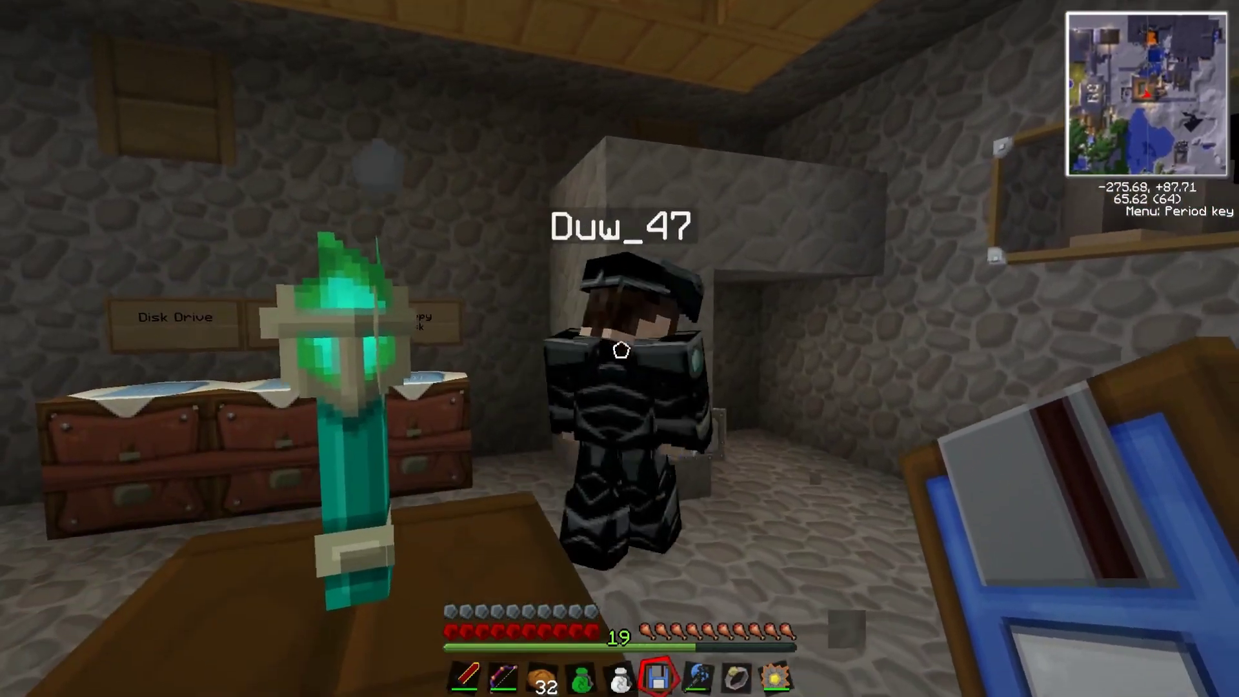
{"action": "key", "text": "w"}
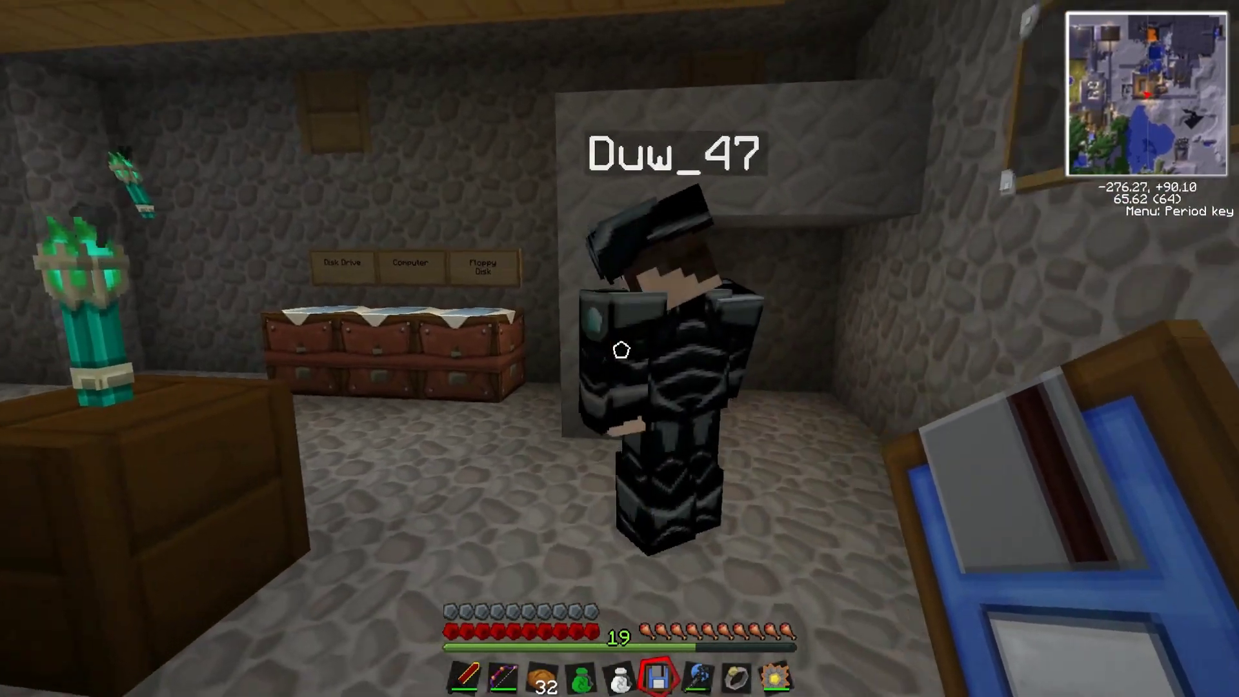
{"action": "key", "text": "w"}
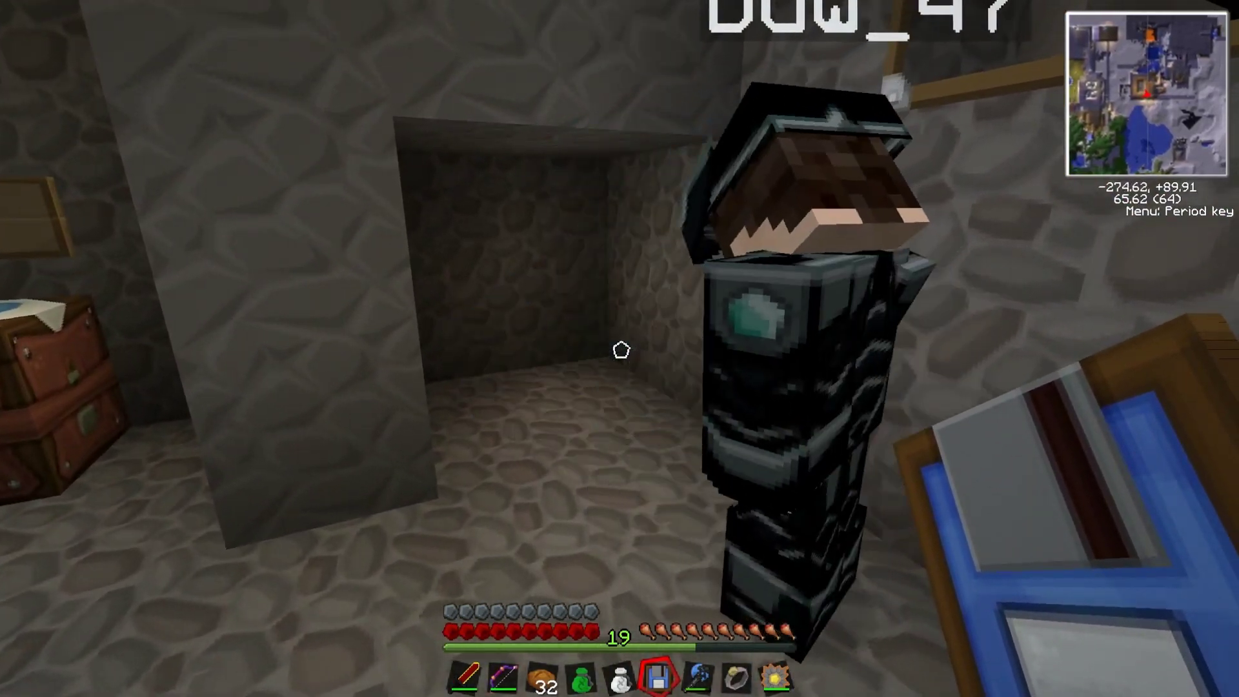
{"action": "key", "text": "w"}
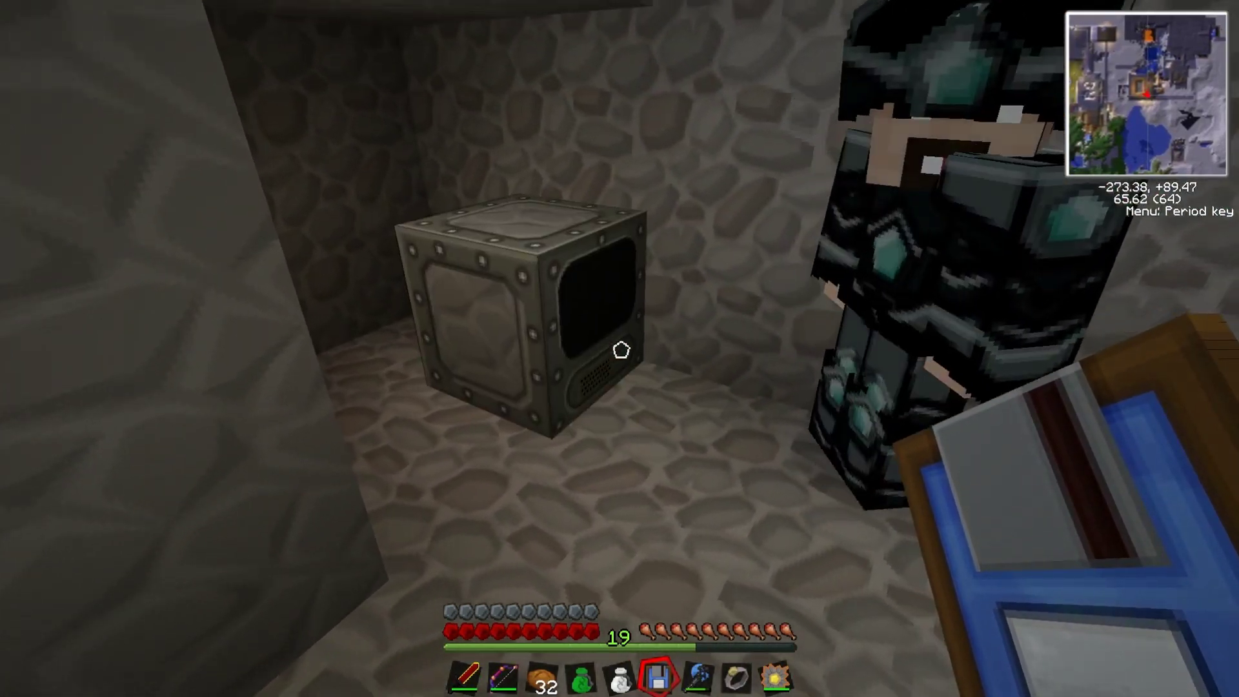
{"action": "key", "text": "w"}
{"action": "key", "text": "w"}
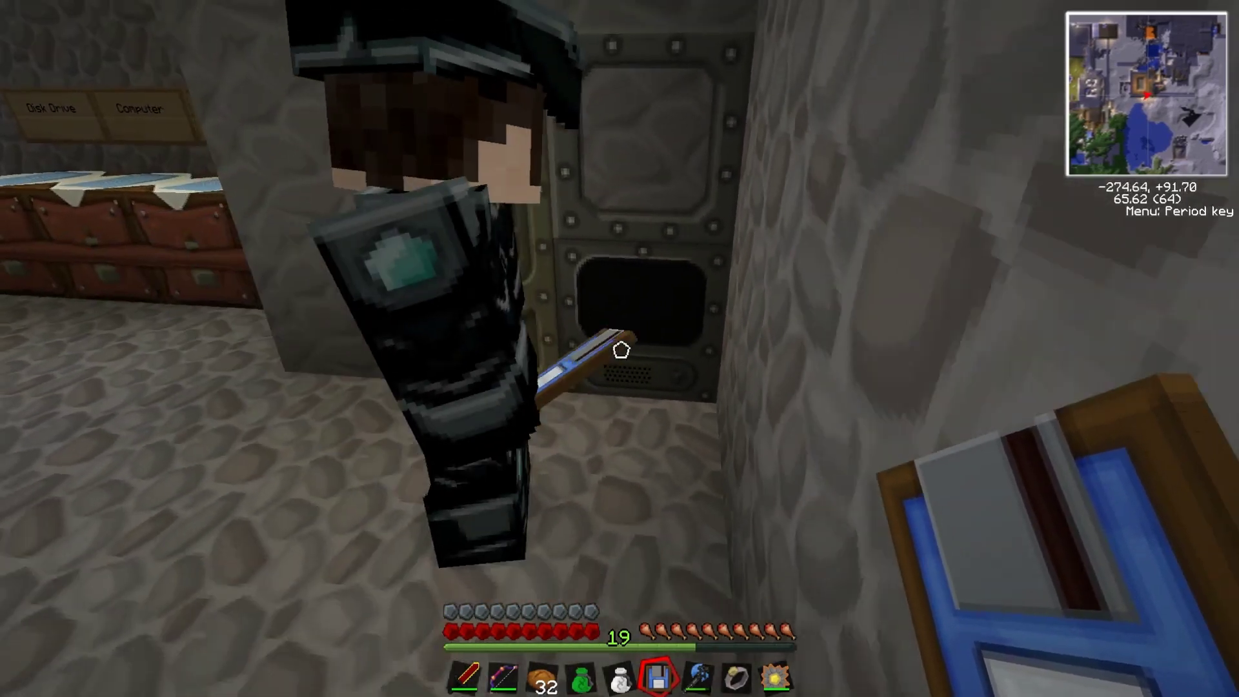
- Go around to the door machine and check its disk drive
{"action": "key", "text": "w"}
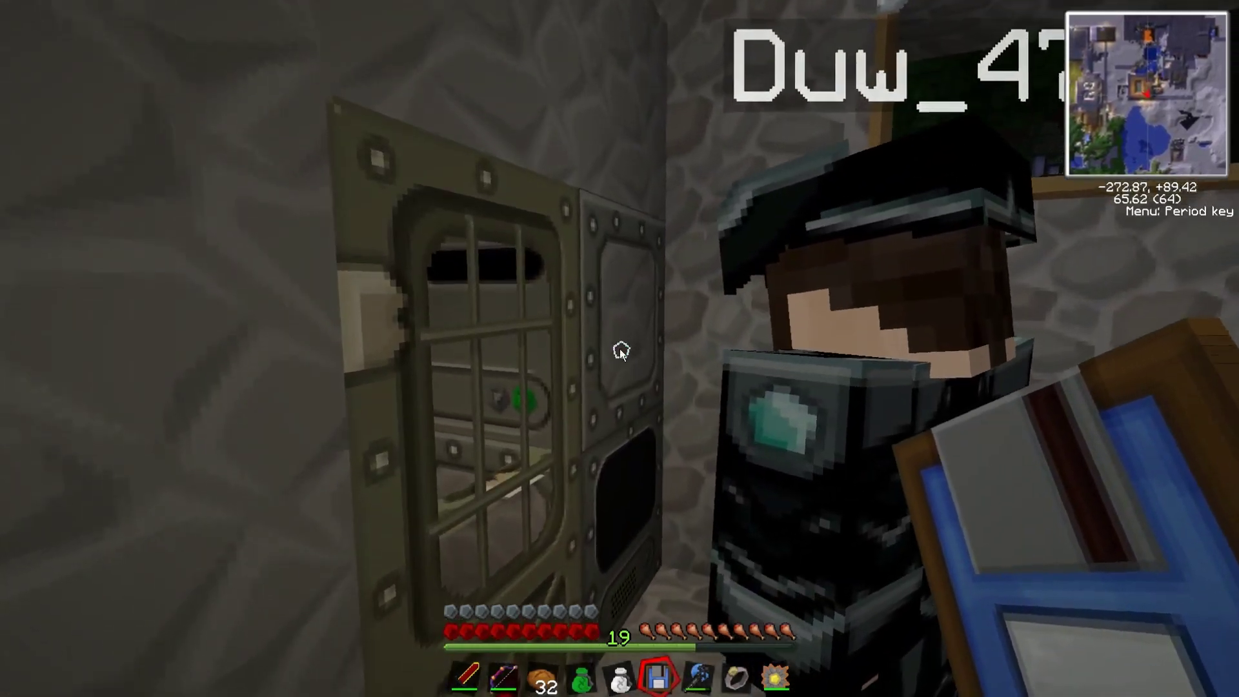
{"action": "right_click", "coordinate": [620, 350]}
{"action": "key", "text": "Escape"}
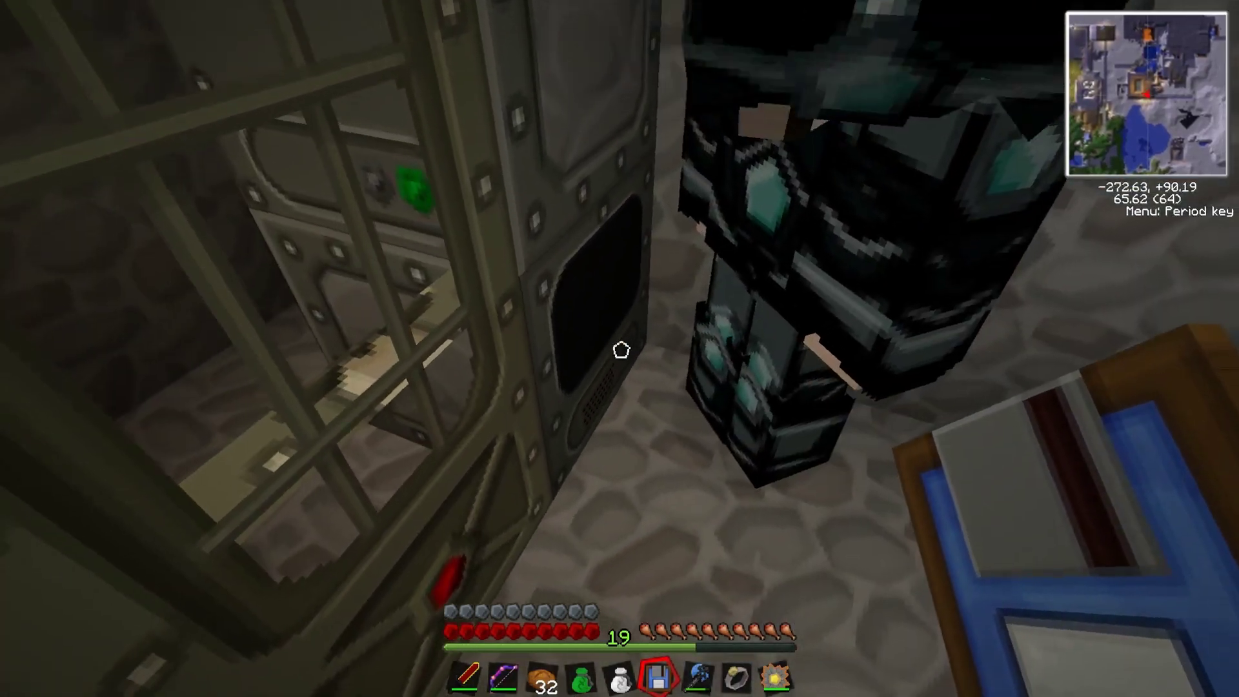
- Start the interactive lua prompt on the computer's terminal
{"action": "right_click", "coordinate": [620, 349]}
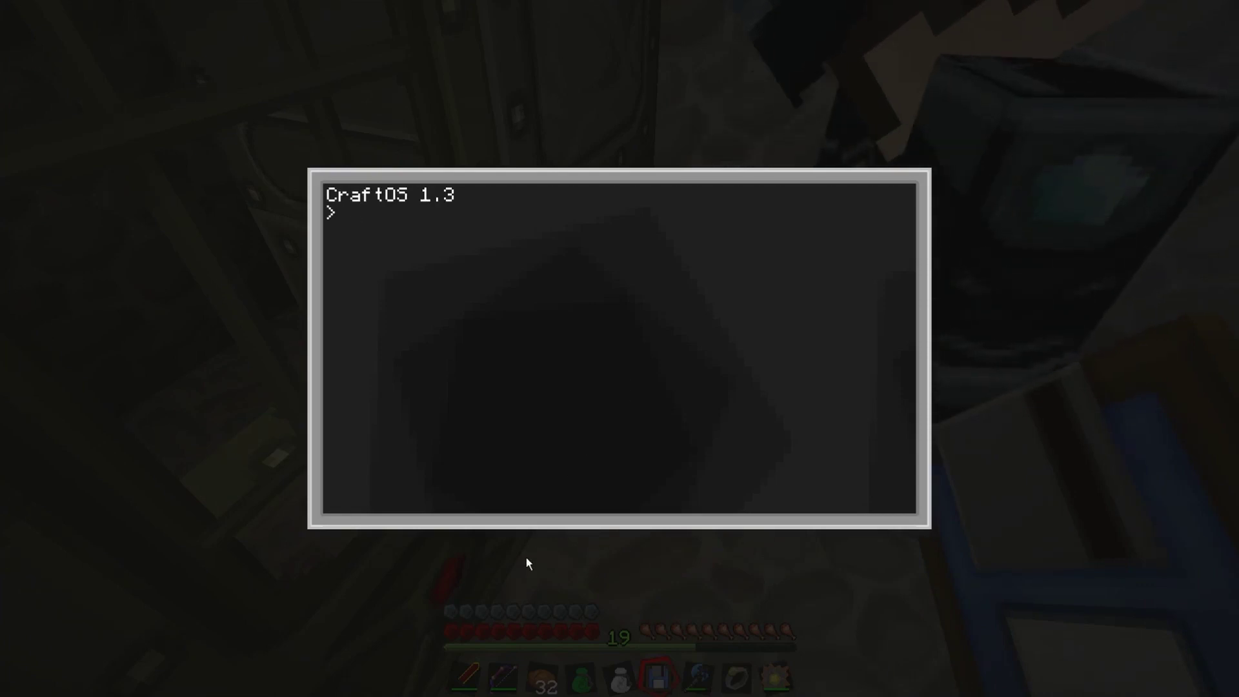
{"action": "type", "text": "lua"}
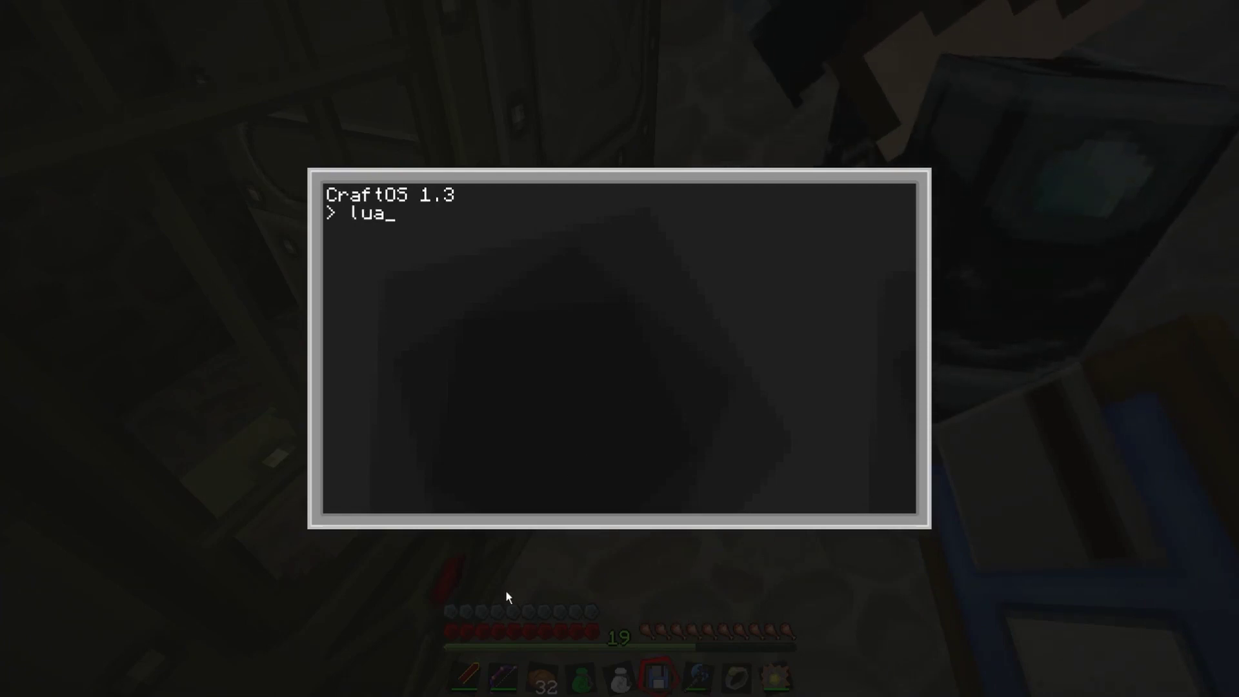
{"action": "key", "text": "Return"}
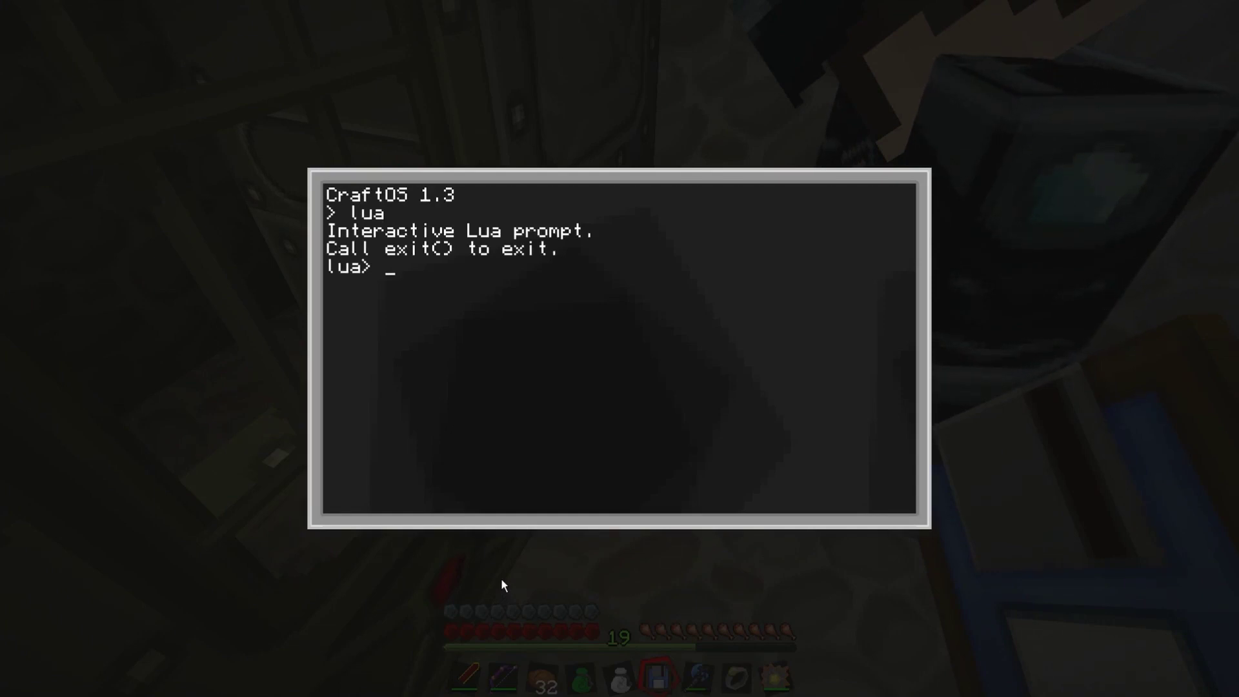
- Run disk.setLabel("top", "card") to label the top floppy, then exit() Lua
{"action": "type", "text": "disk"}
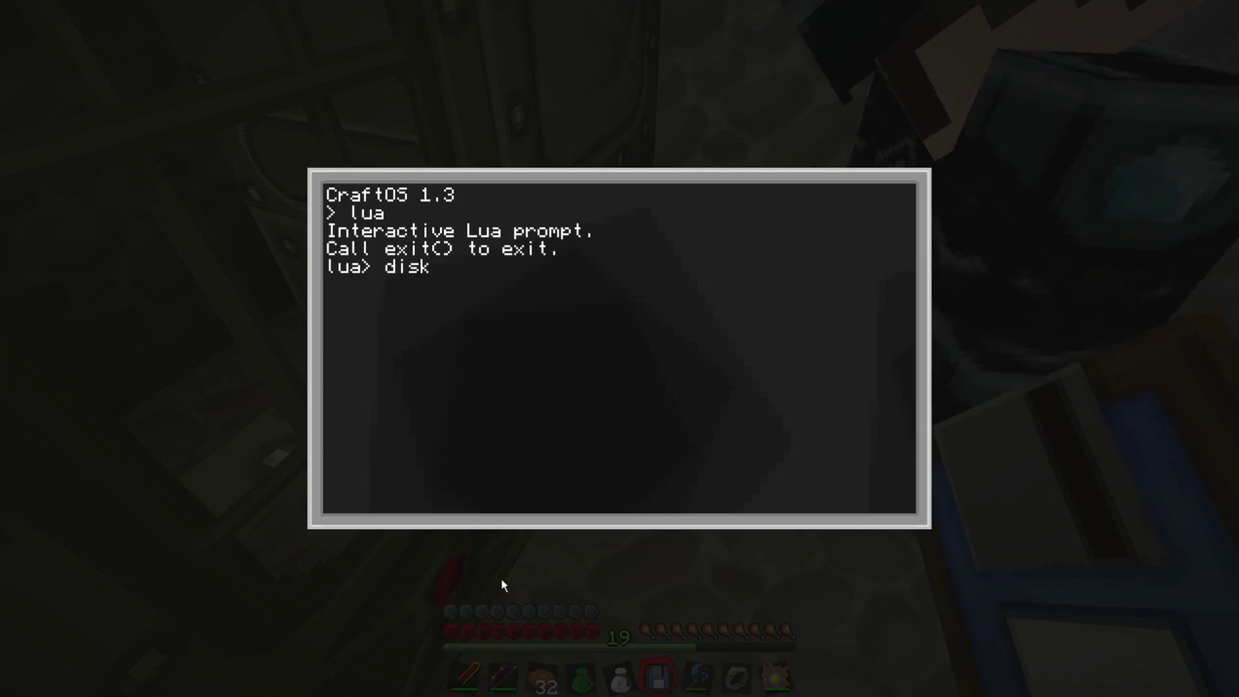
{"action": "type", "text": ".setLa"}
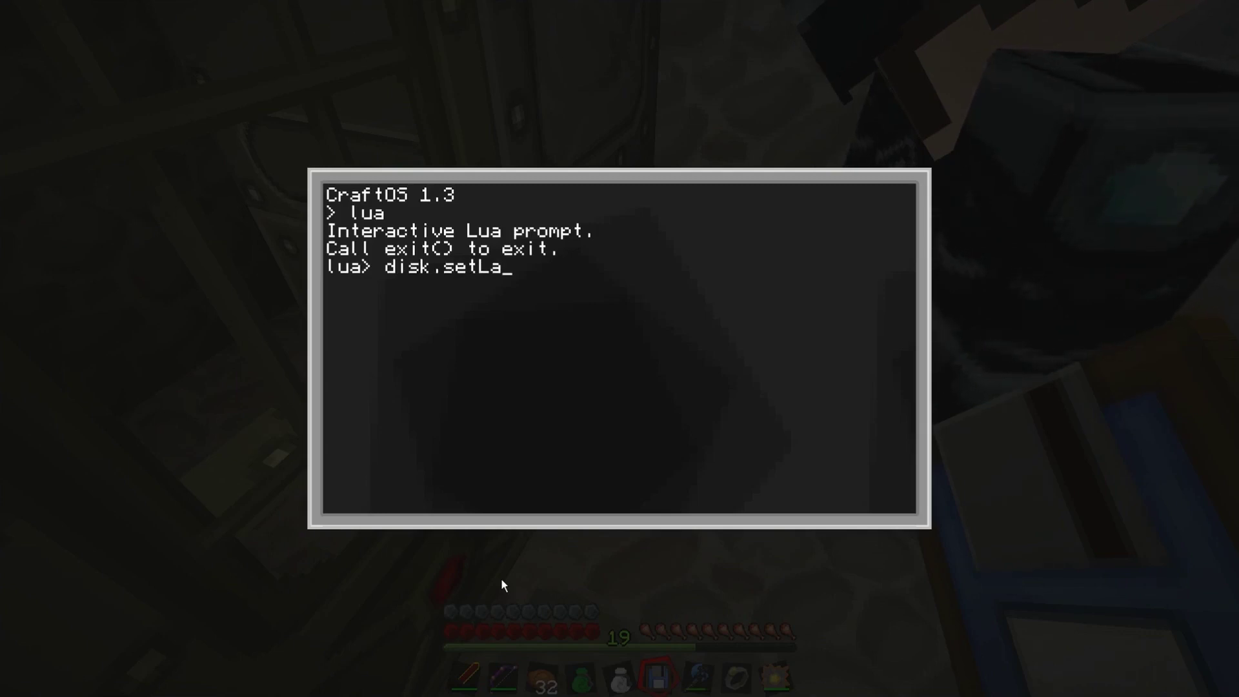
{"action": "type", "text": "bel"}
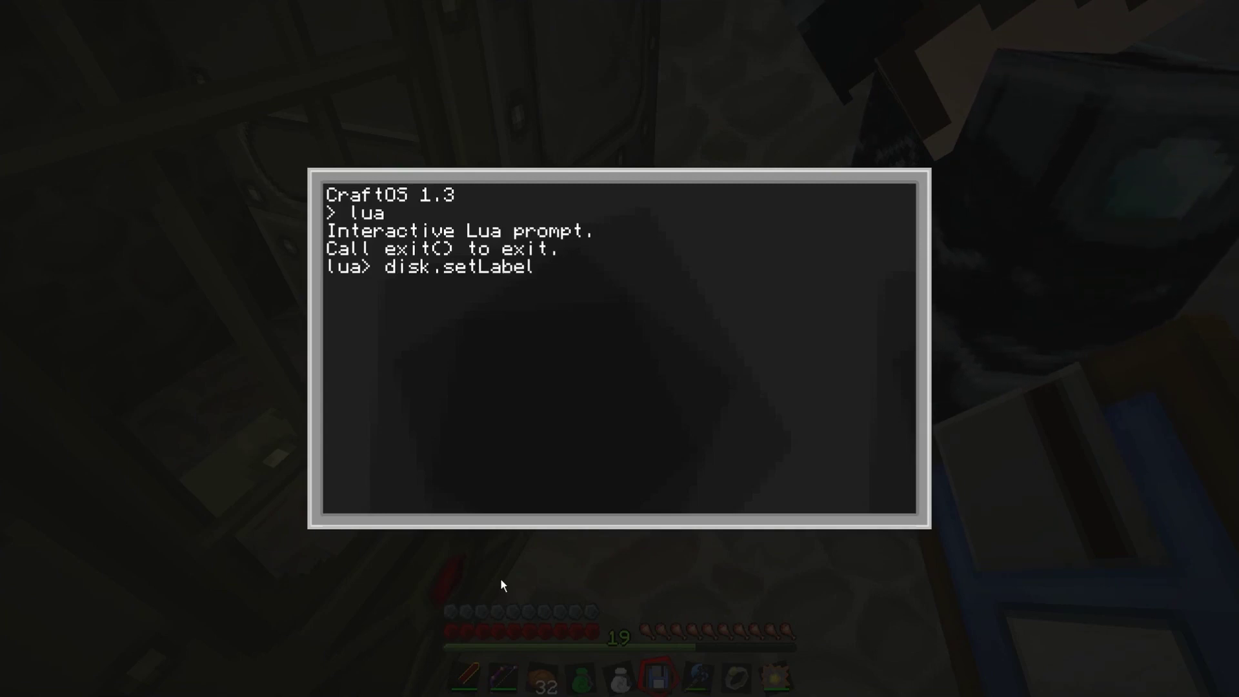
{"action": "type", "text": "("}
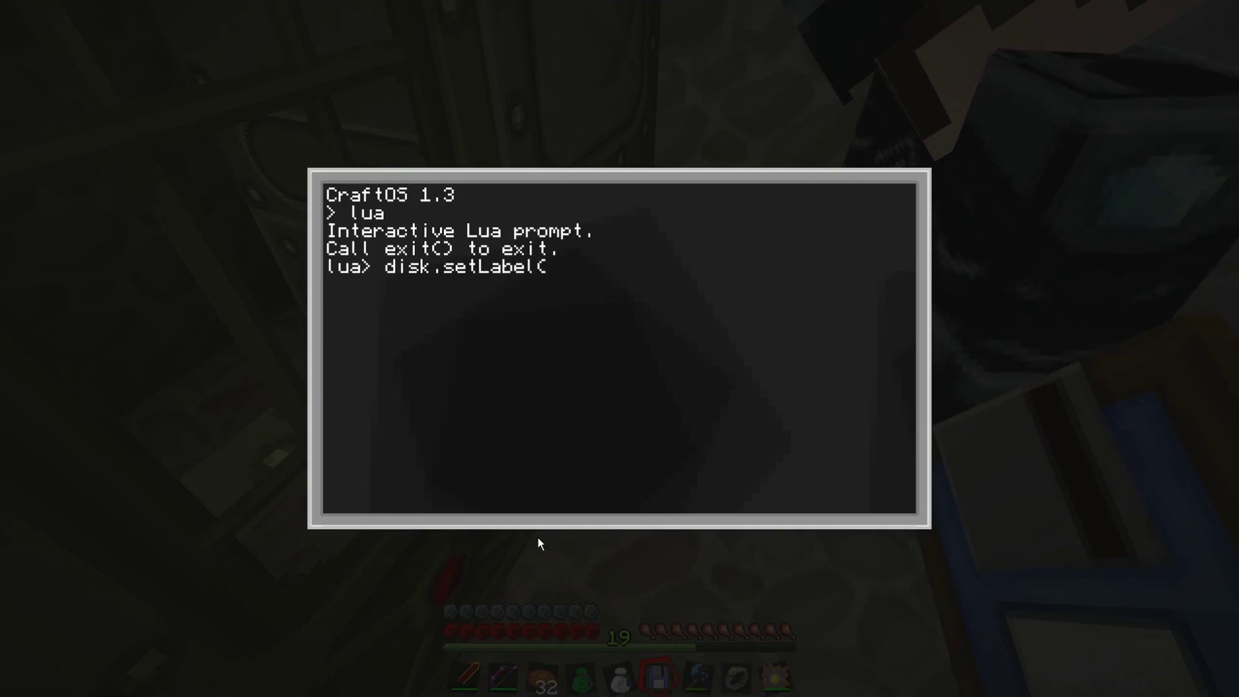
{"action": "type", "text": "\""}
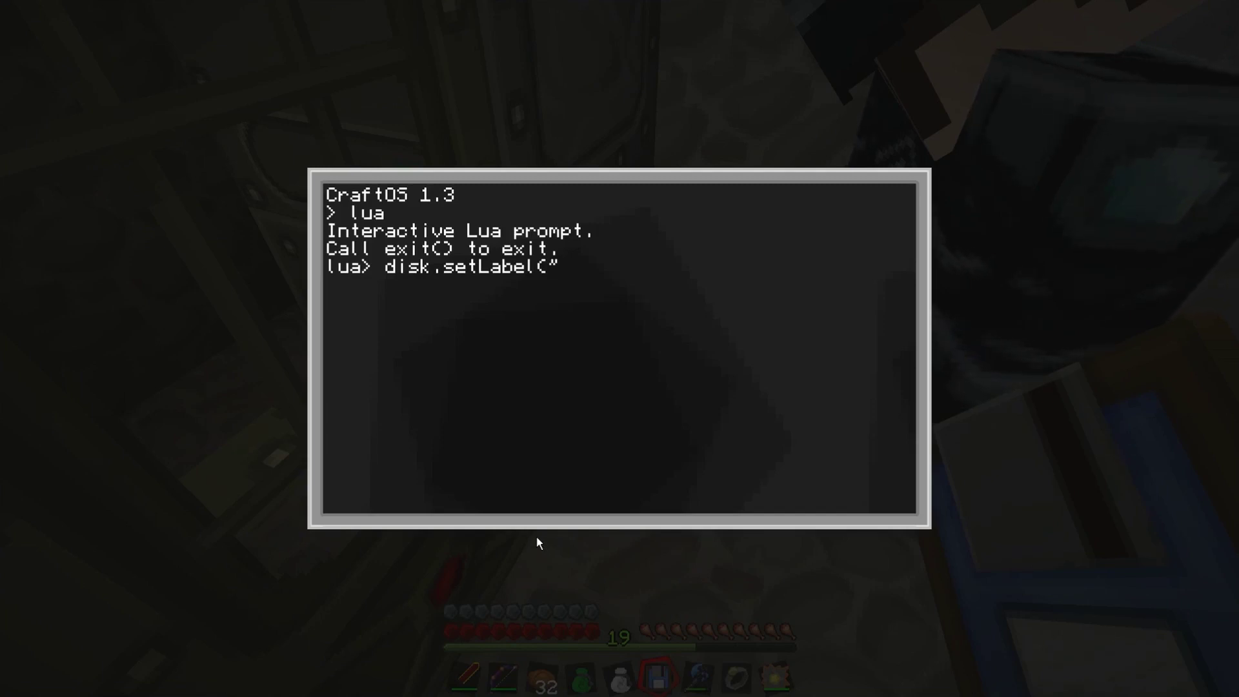
{"action": "type", "text": "top\","}
{"action": "type", "text": "card\""}
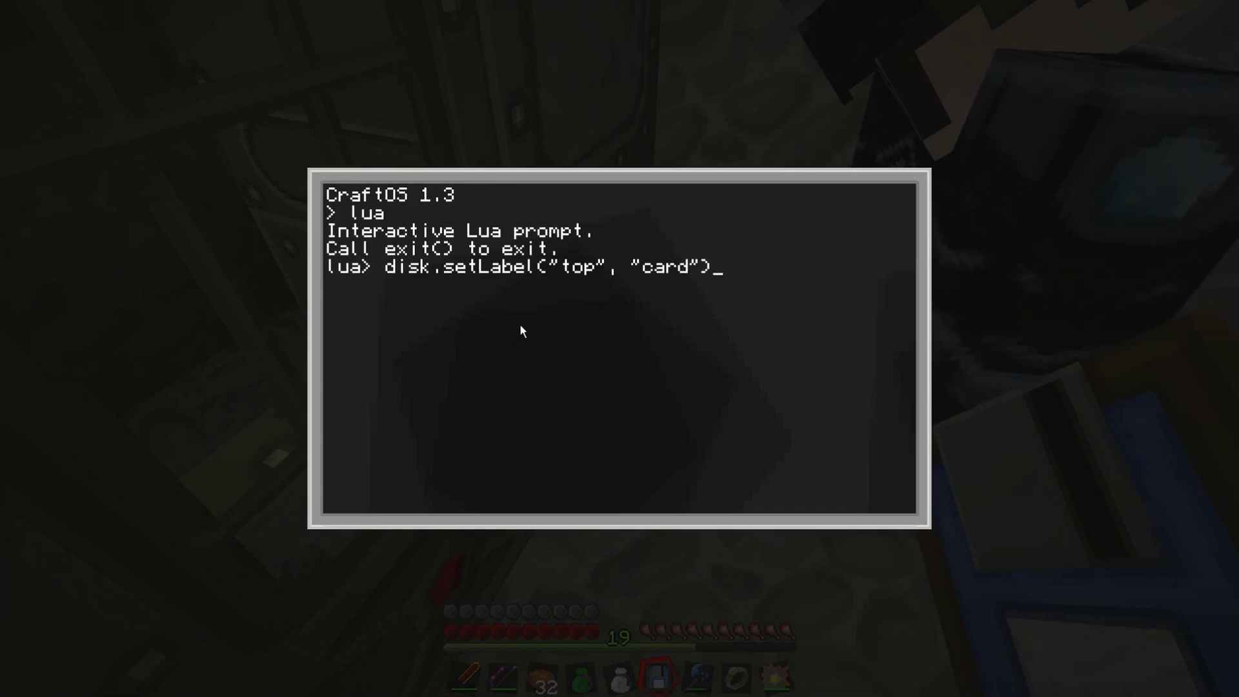
{"action": "key", "text": "Return"}
{"action": "type", "text": "exit("}
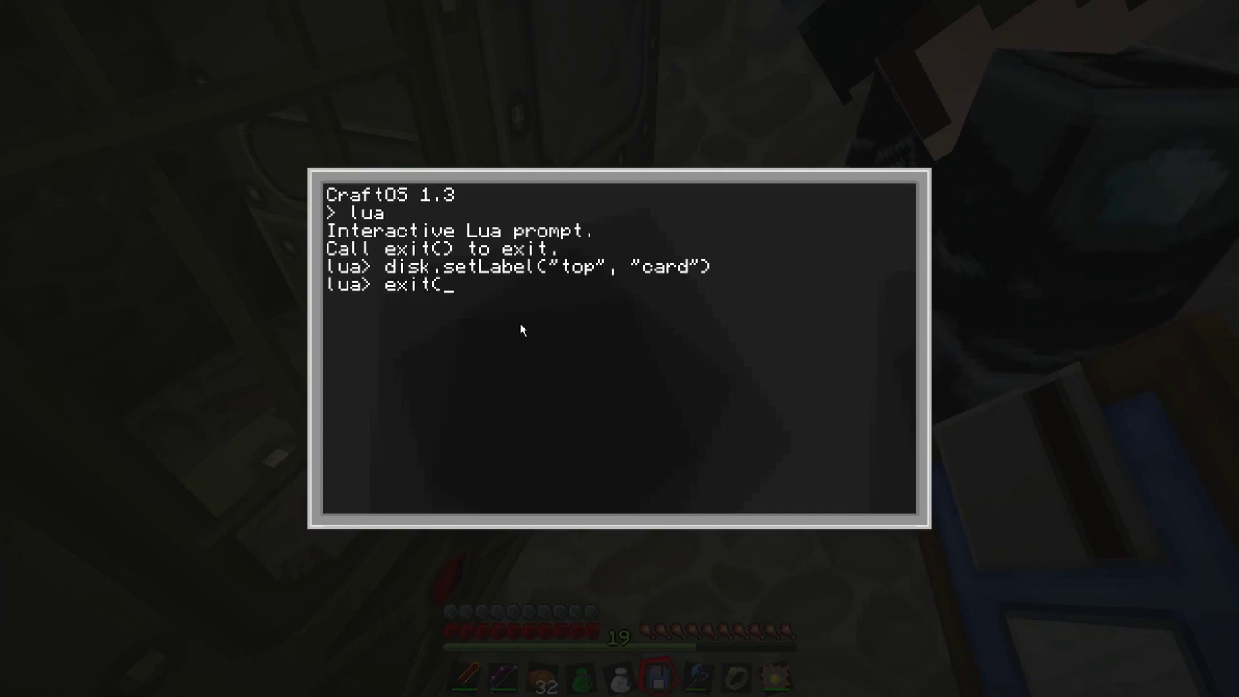
{"action": "type", "text": ")"}
{"action": "key", "text": "Return"}
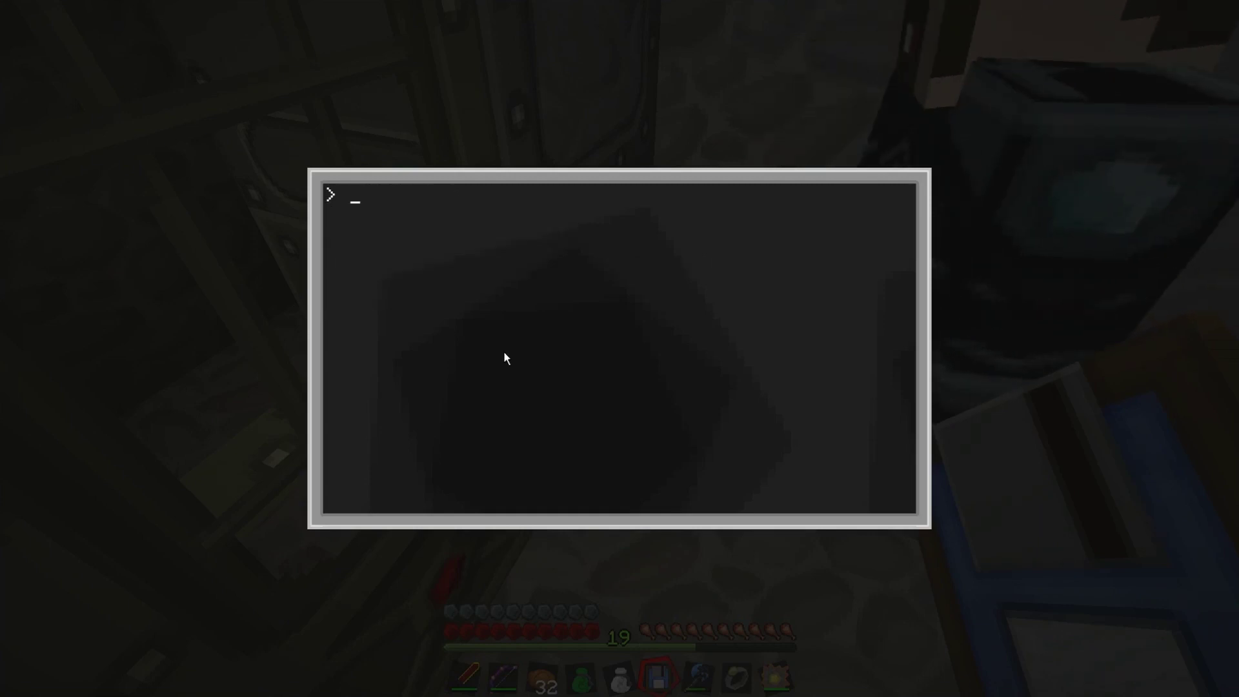
- Check in the disk drive that the floppy now shows the label card
{"action": "key", "text": "Escape"}
{"action": "right_click", "coordinate": [620, 349]}
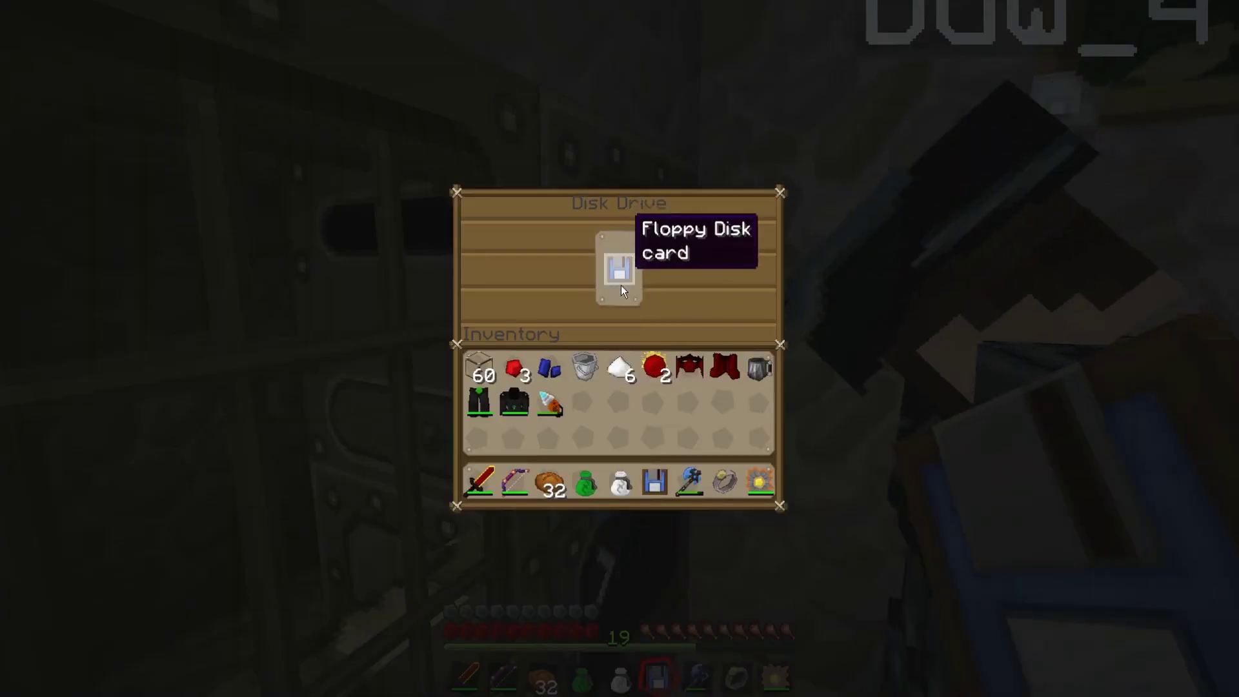
{"action": "key", "text": "Escape"}
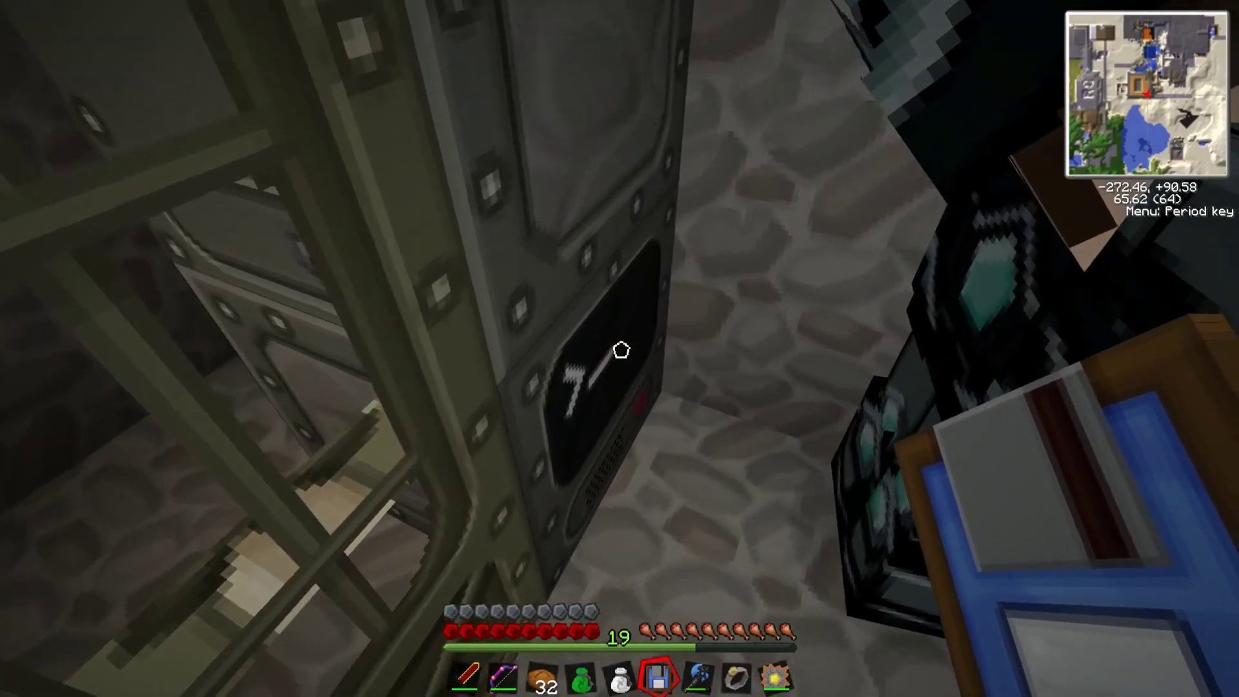
- Run edit startup on the computer to create an empty startup program
{"action": "right_click", "coordinate": [619, 349]}
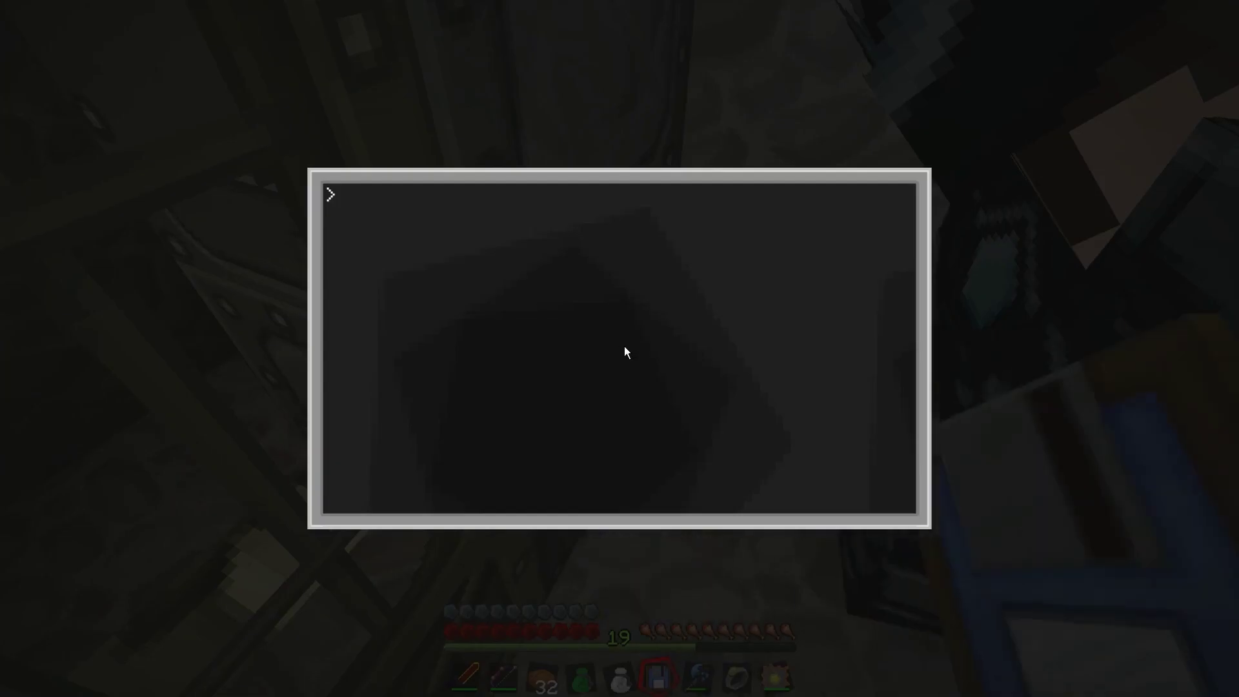
{"action": "type", "text": "edit"}
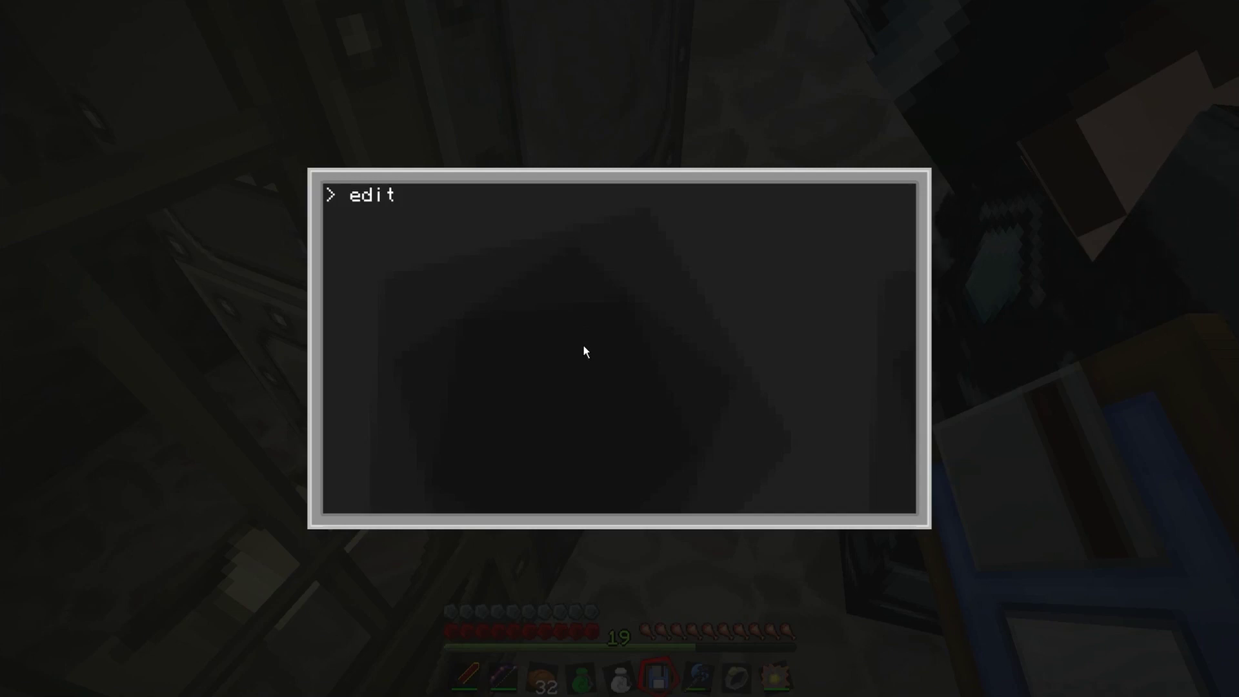
{"action": "type", "text": "start"}
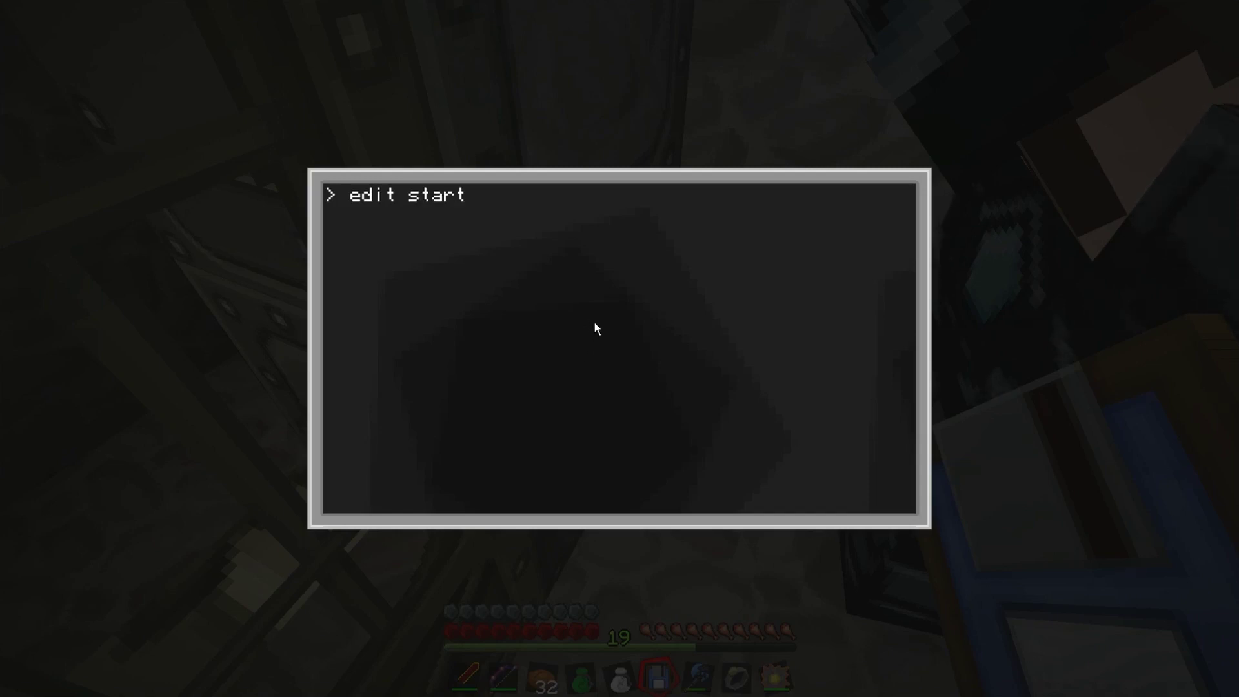
{"action": "type", "text": "up"}
{"action": "key", "text": "Return"}
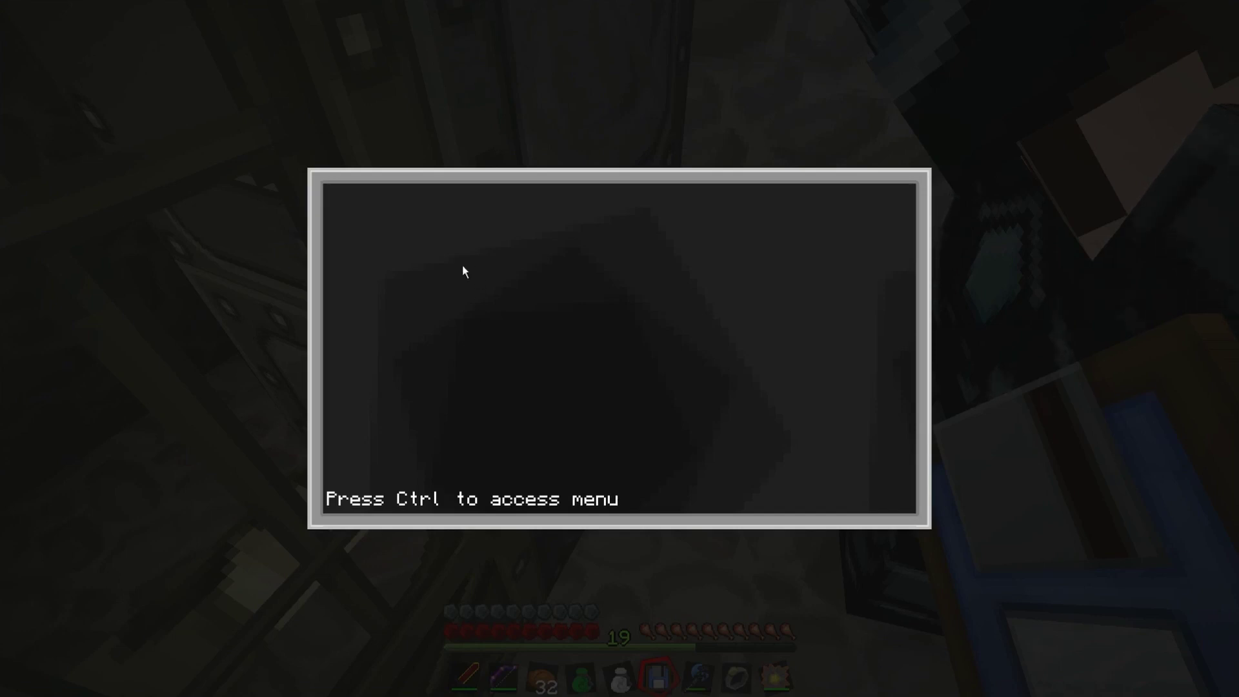
- Start the script with while true do and an if disk.getLabel("top") == "card" check
{"action": "type", "text": "while"}
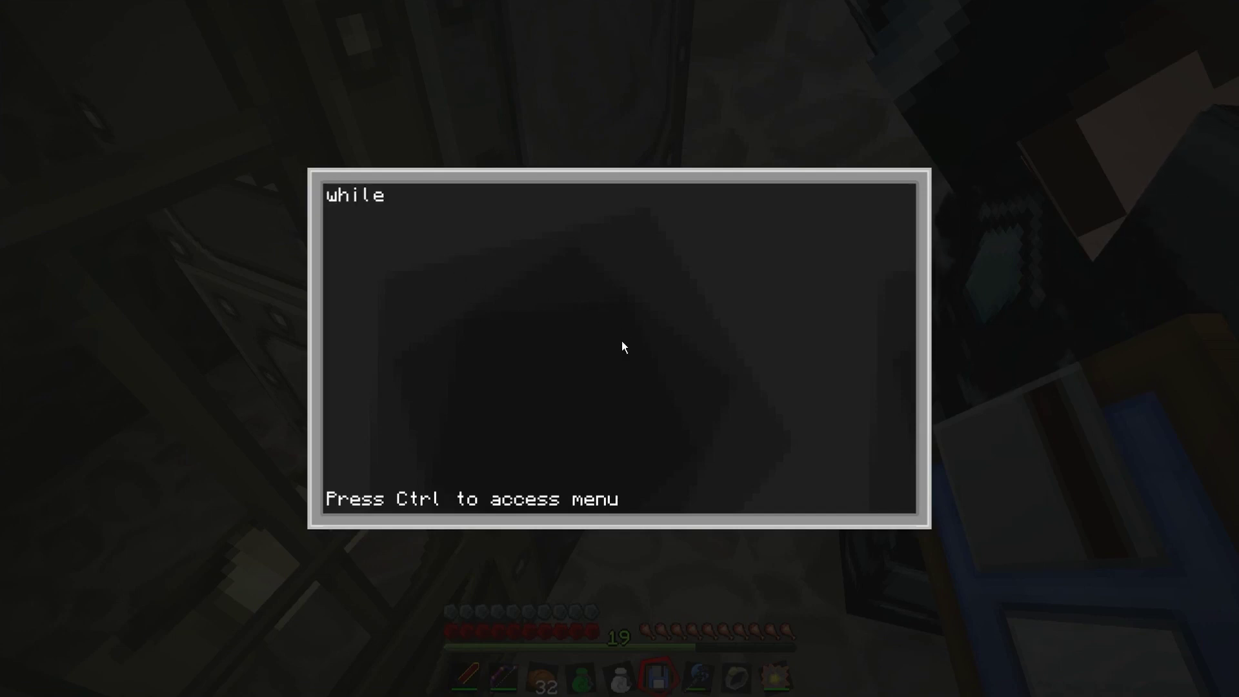
{"action": "type", "text": " true do"}
{"action": "key", "text": "Return"}
{"action": "type", "text": "if"}
{"action": "type", "text": "disk"}
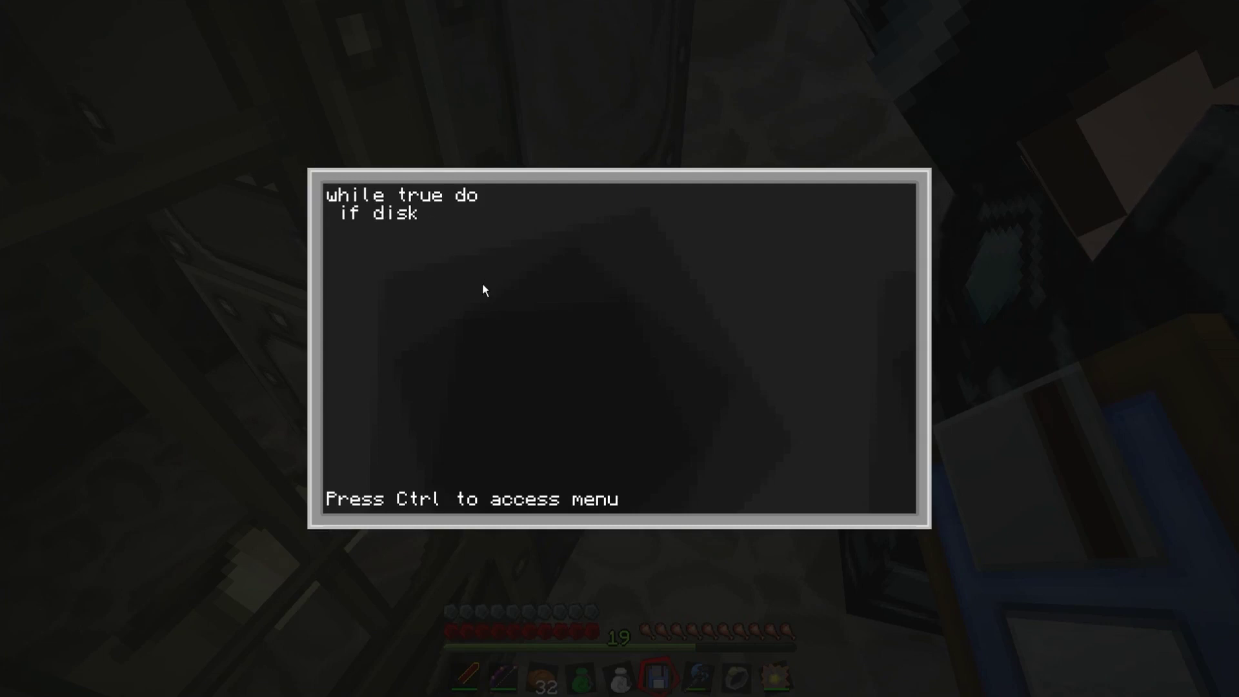
{"action": "type", "text": ".getLabel"}
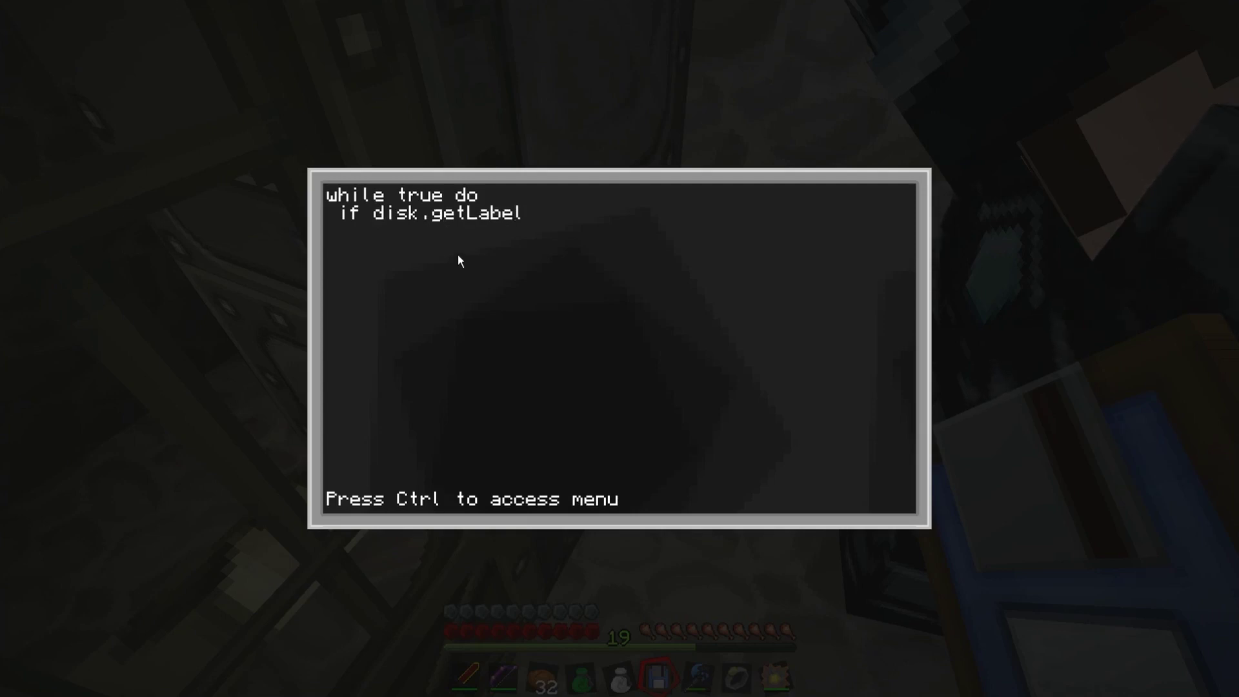
{"action": "type", "text": "(\""}
{"action": "type", "text": "top\""}
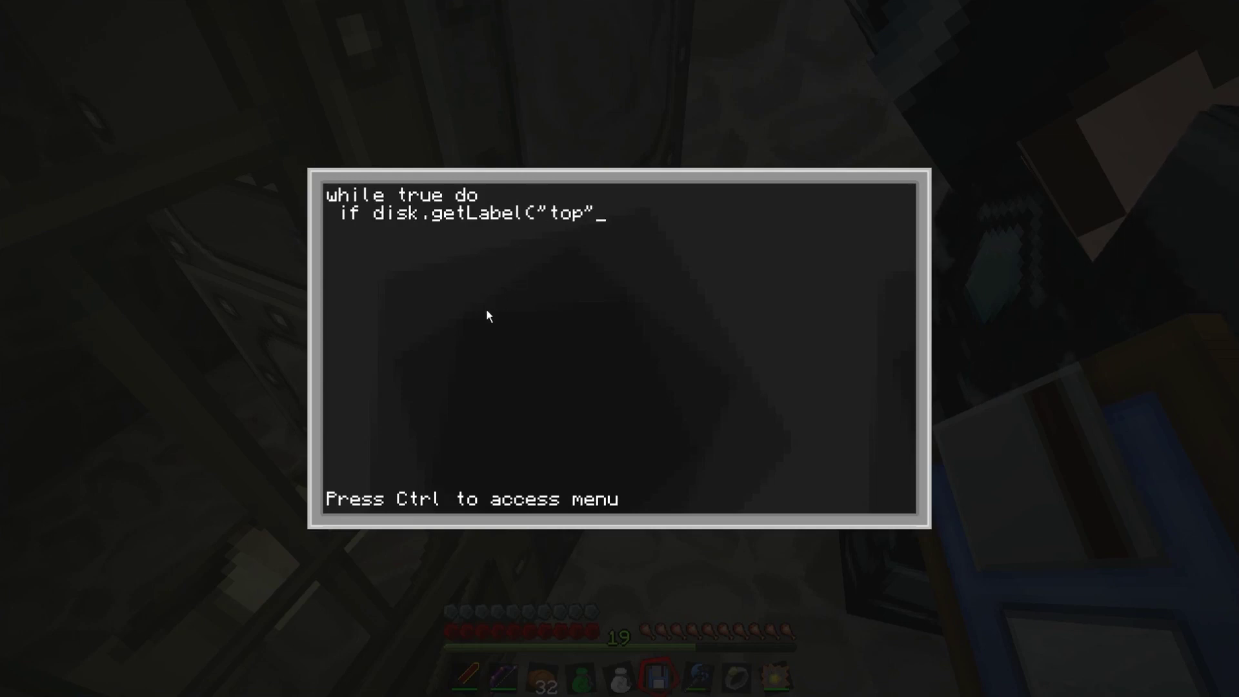
{"action": "type", "text": ")  == "}
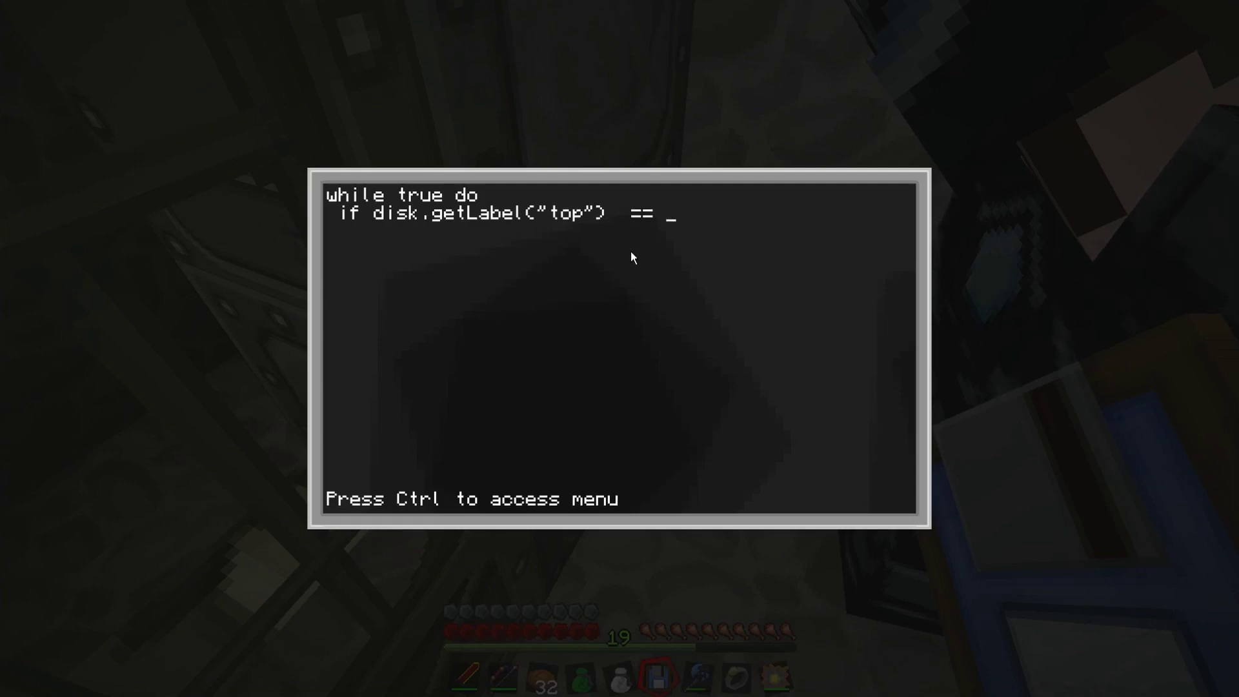
{"action": "type", "text": "\"card\" t"}
- Complete the card check with then, adding term.clear() and term.setCursorPos(1, 1) inside it
{"action": "type", "text": "hen"}
{"action": "key", "text": "Return"}
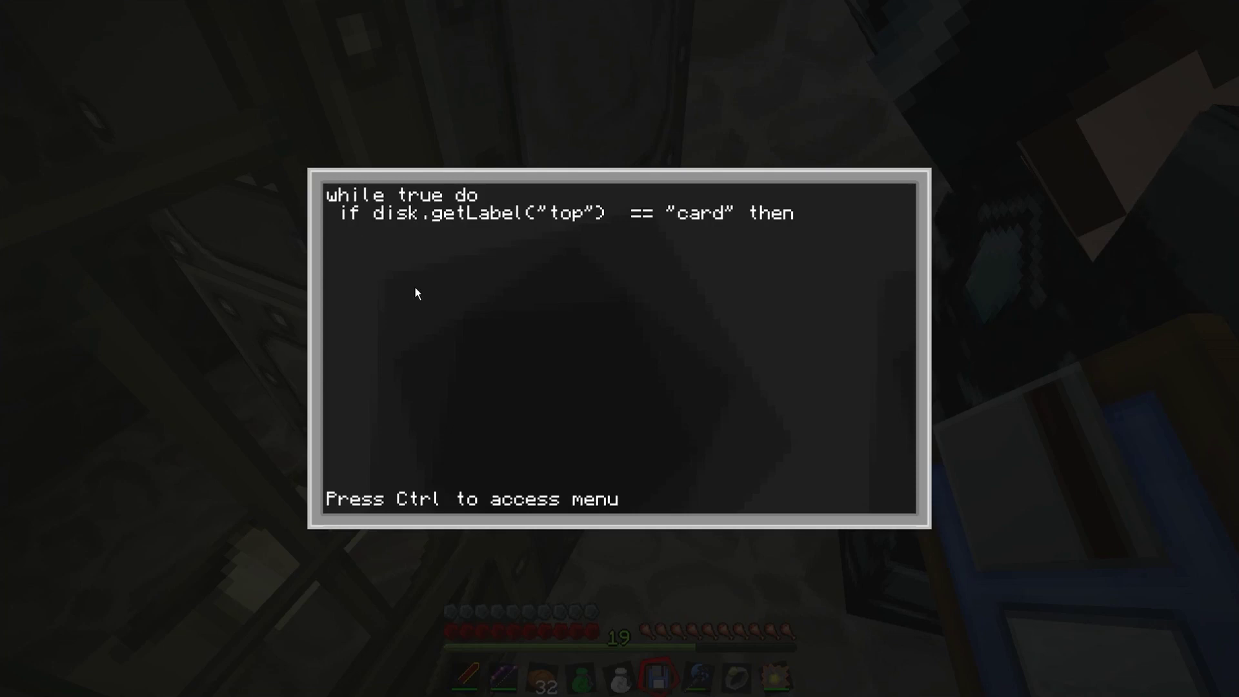
{"action": "type", "text": "term."}
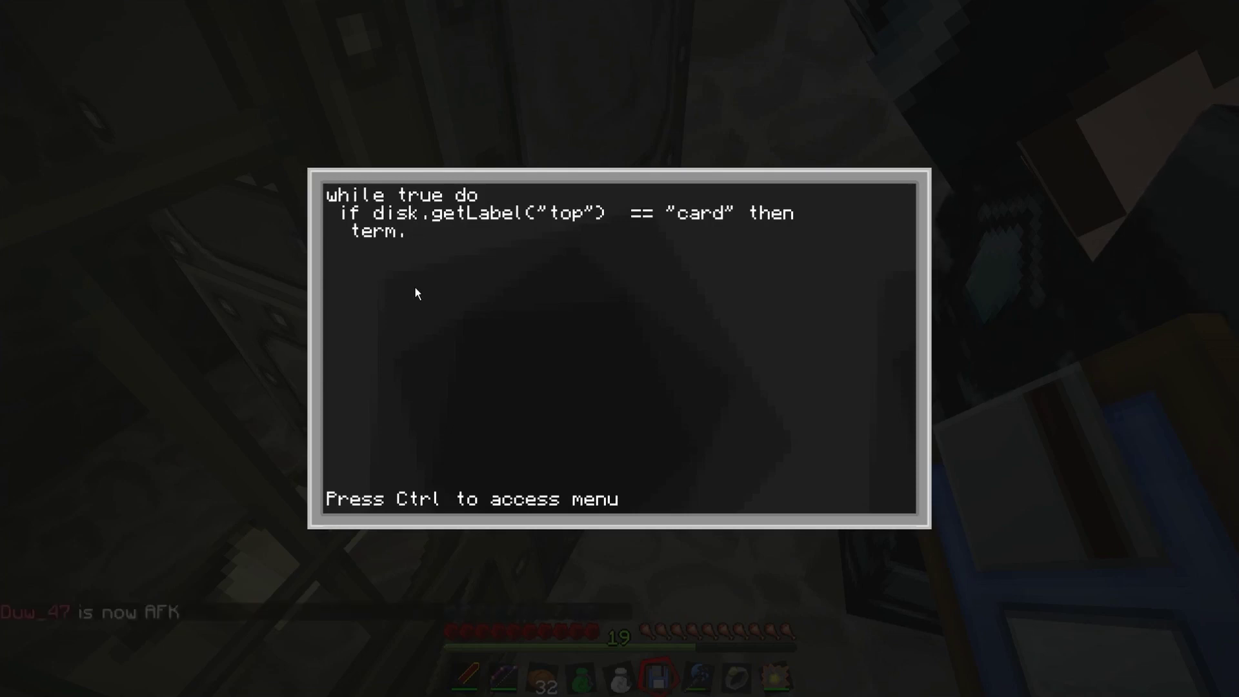
{"action": "type", "text": "clear()"}
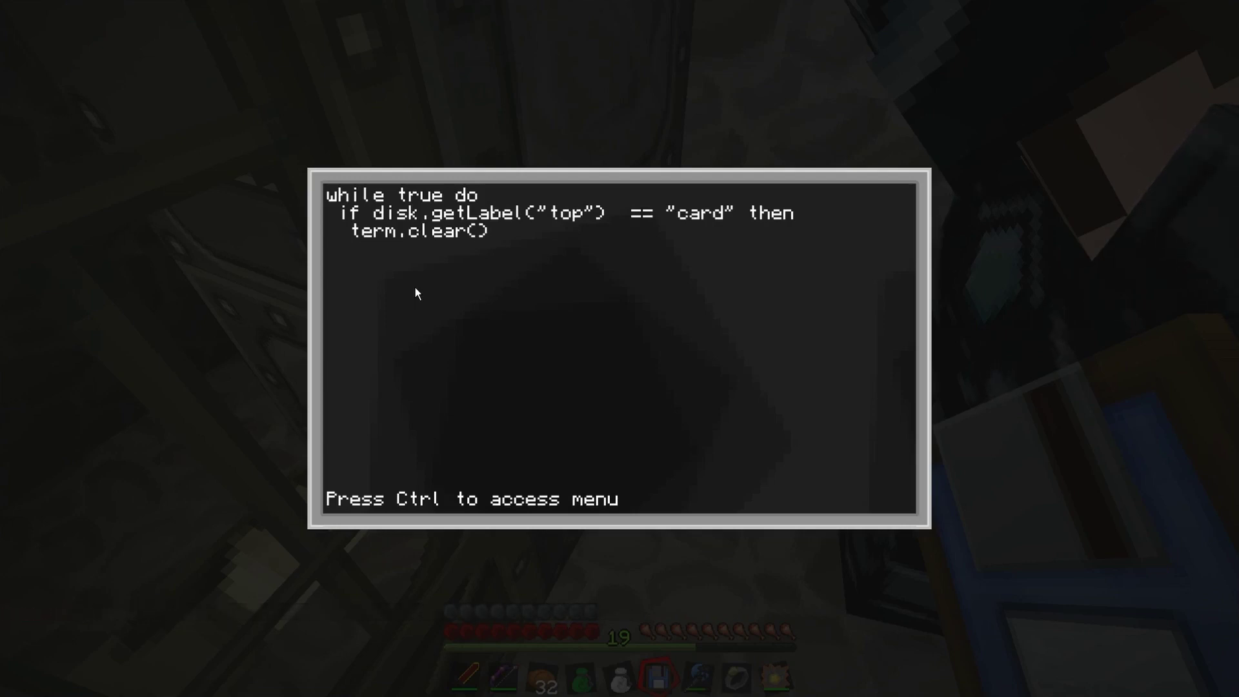
{"action": "key", "text": "Return"}
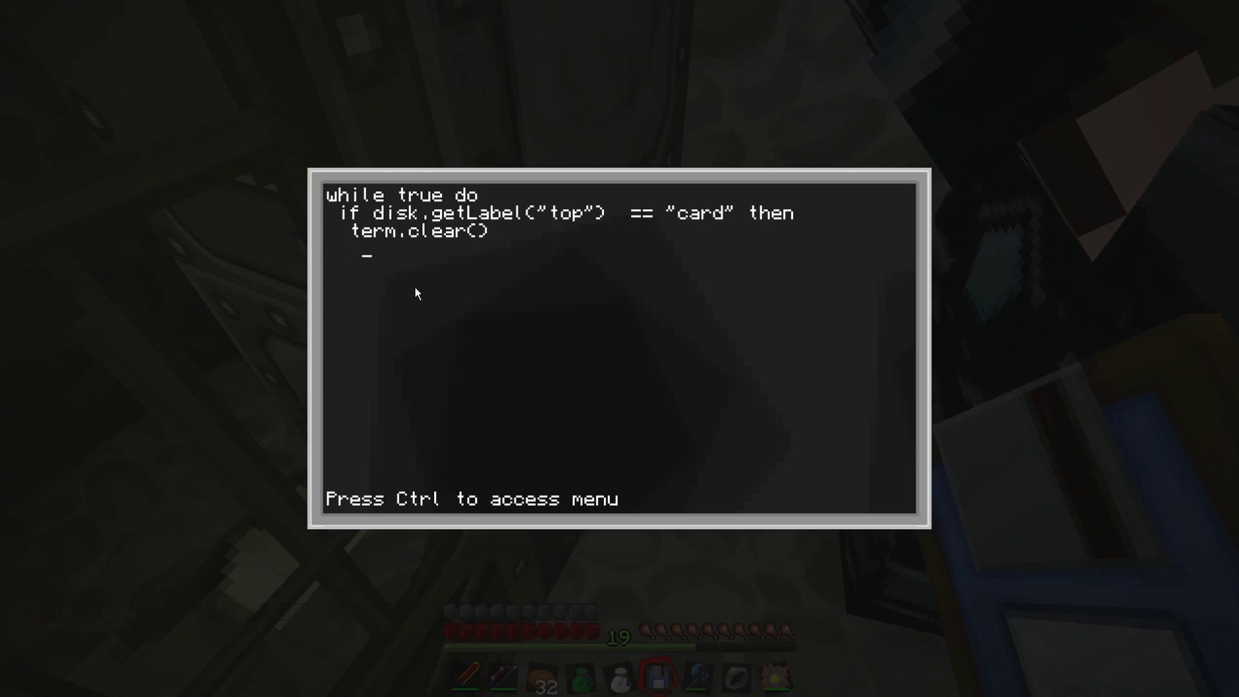
{"action": "type", "text": "t"}
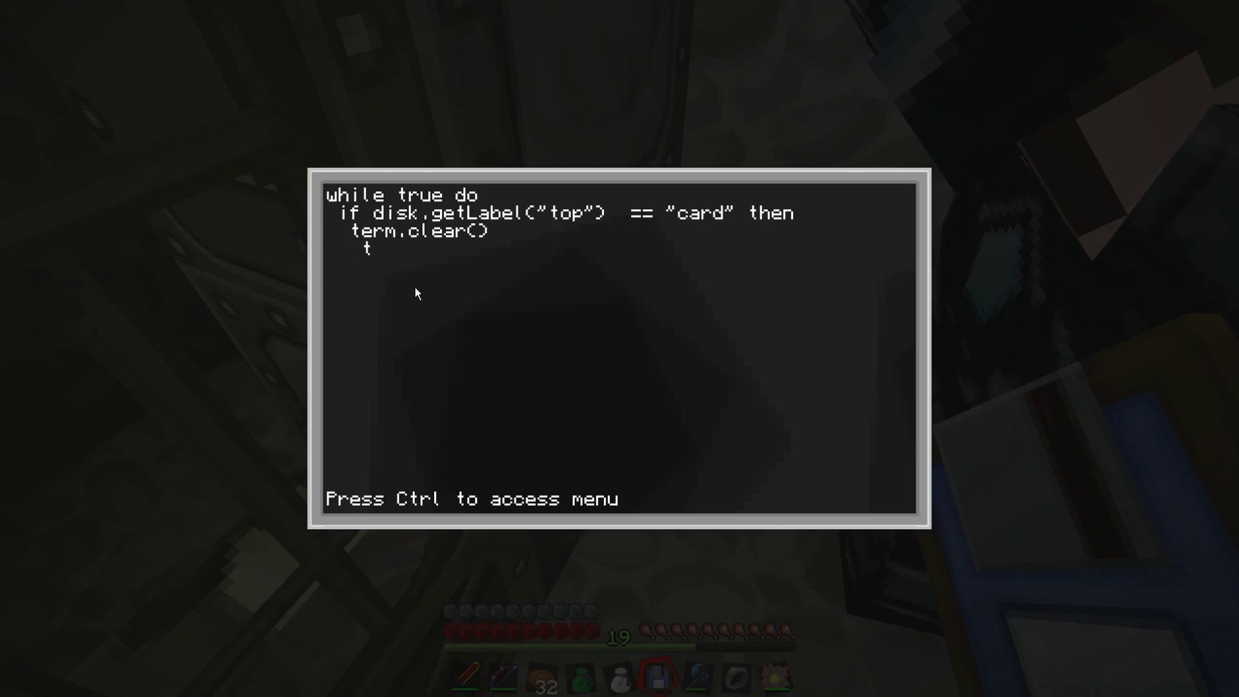
{"action": "type", "text": "e"}
{"action": "key", "text": "BackSpace"}
{"action": "key", "text": "BackSpace"}
{"action": "type", "text": "term.setC"}
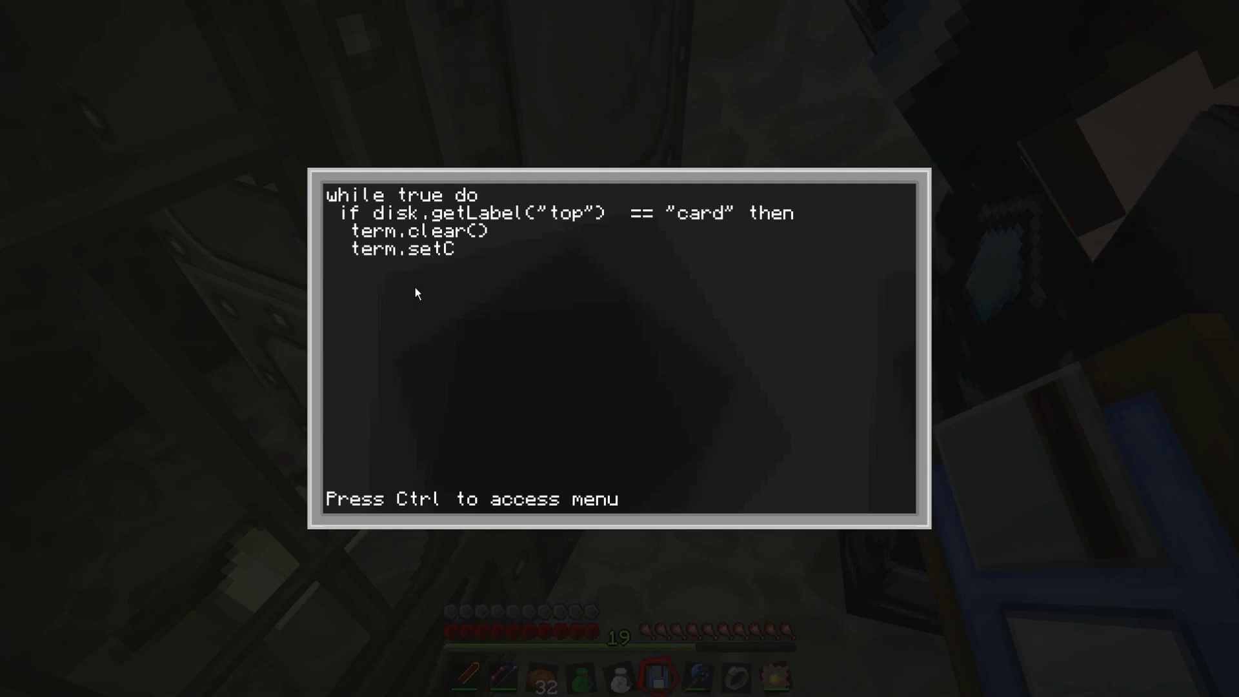
{"action": "type", "text": "ursor"}
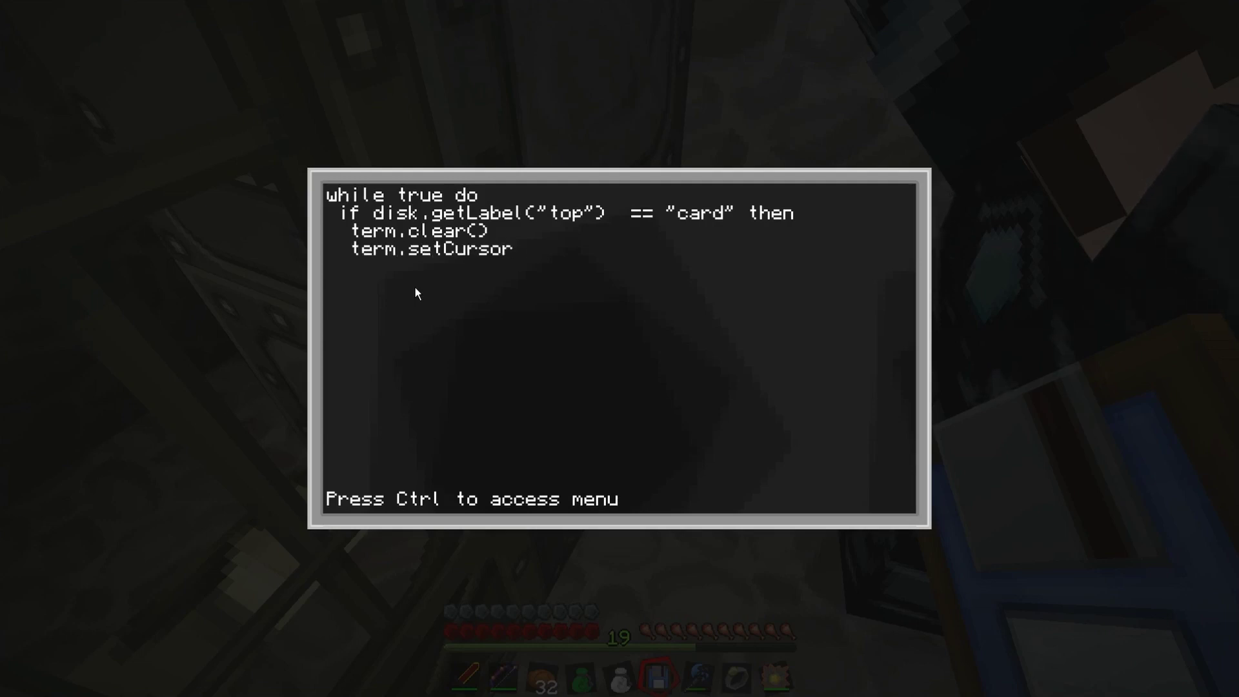
{"action": "type", "text": "Pos"}
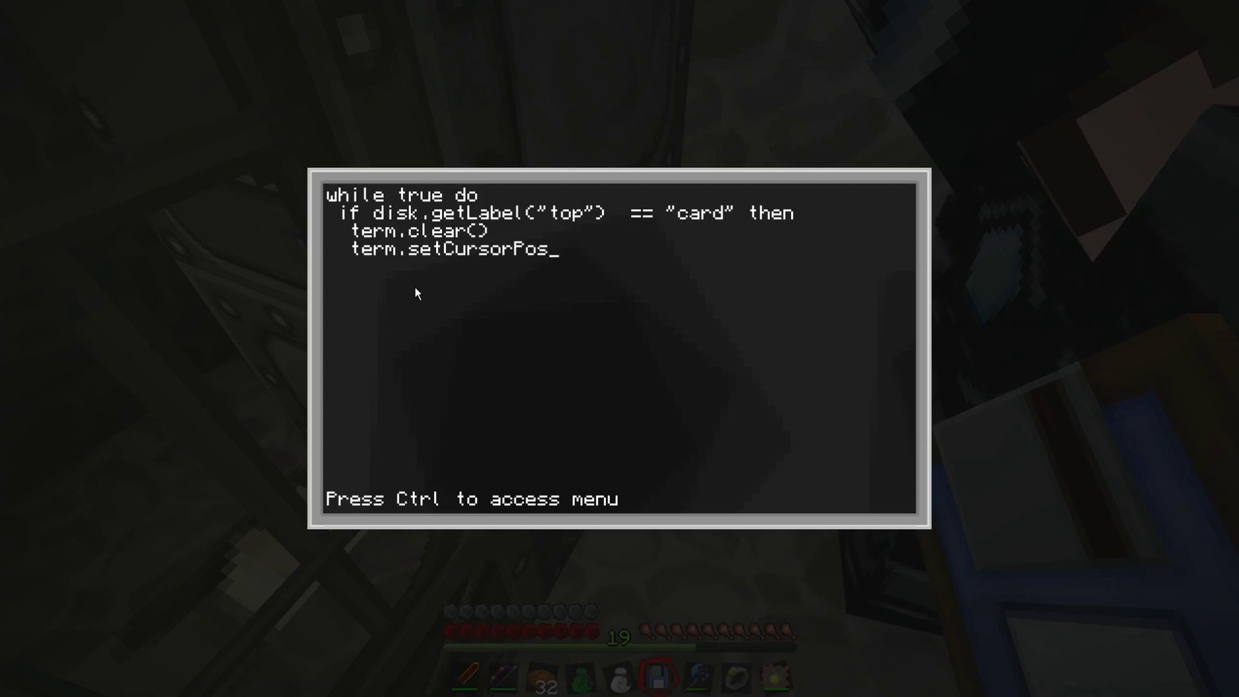
{"action": "type", "text": "(1, 1)"}
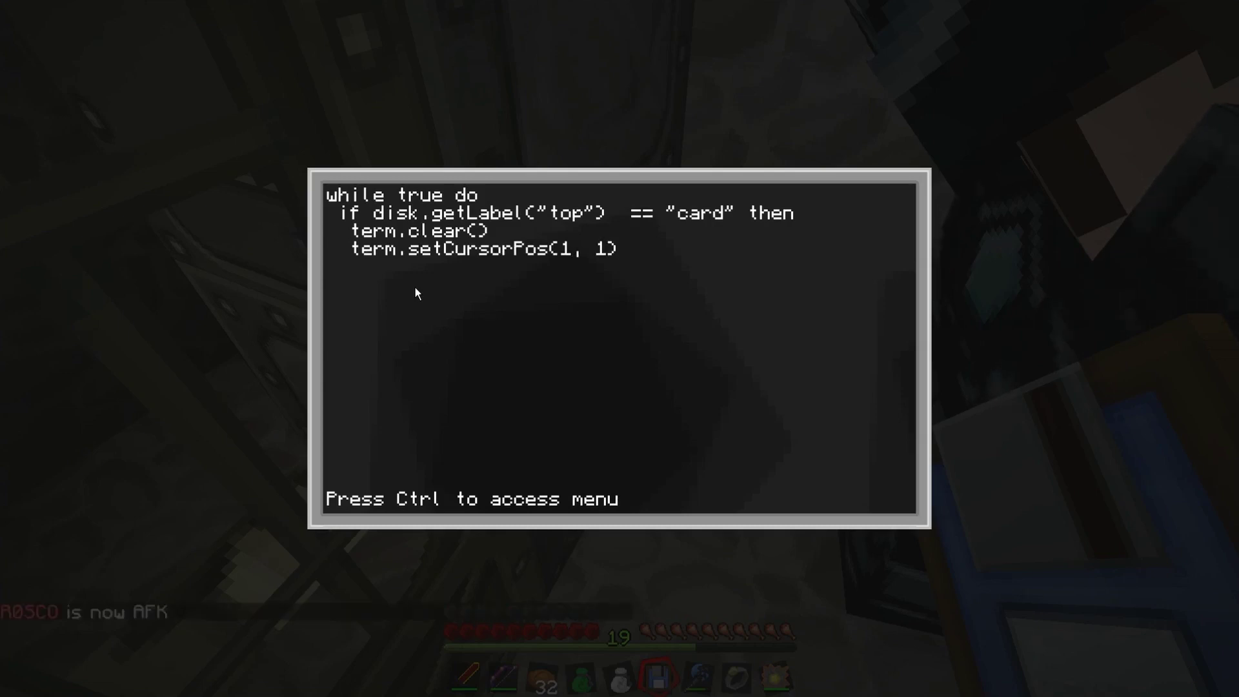
- Add print(" Enter Password ") and input = read("x") to prompt for a masked password
{"action": "key", "text": "Return"}
{"action": "type", "text": "print(\" Enter"}
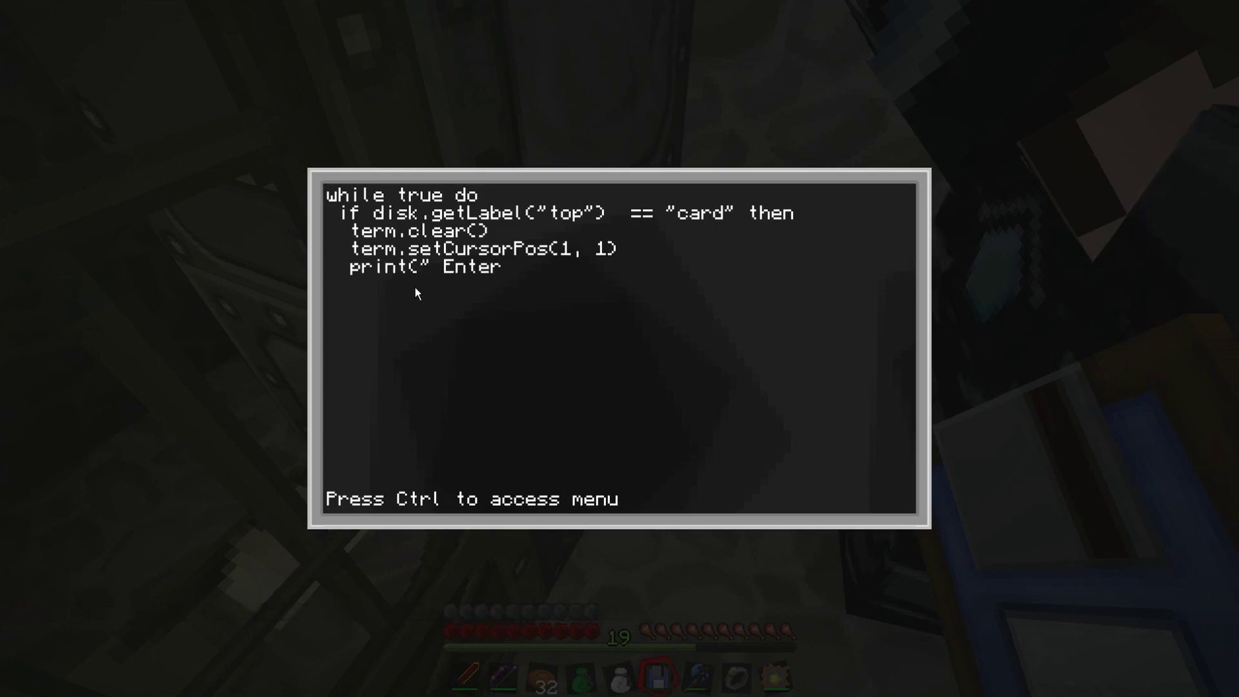
{"action": "type", "text": " Pa"}
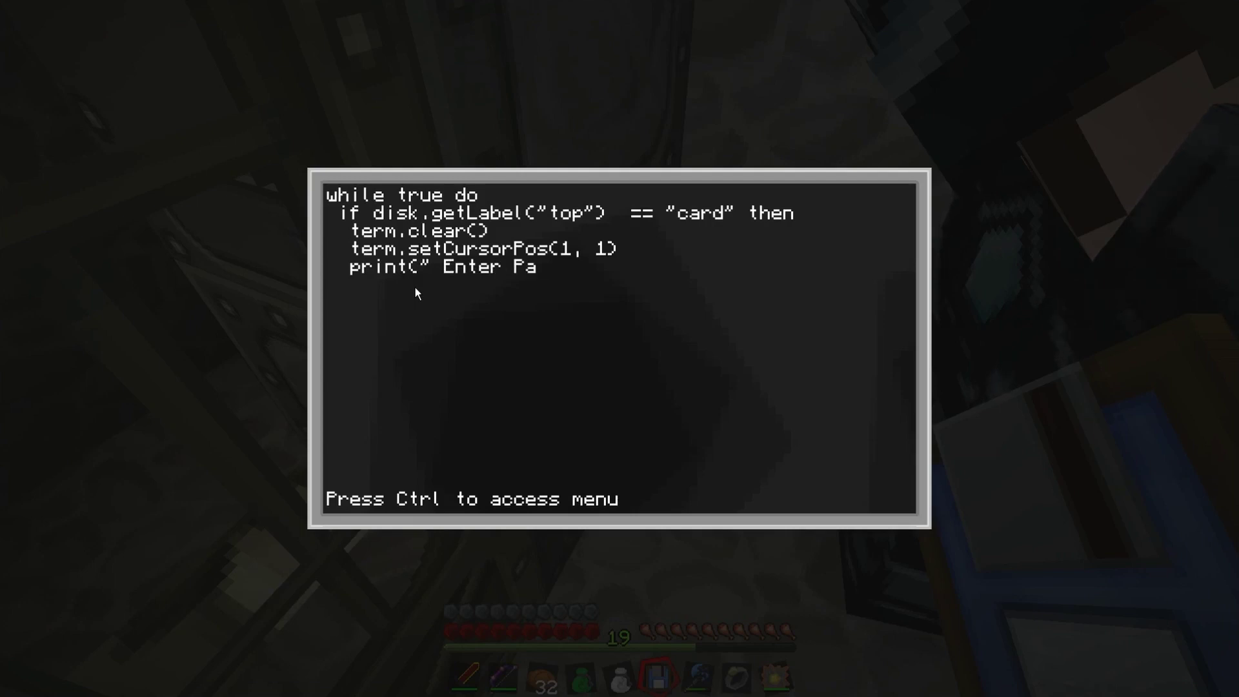
{"action": "type", "text": "sswor"}
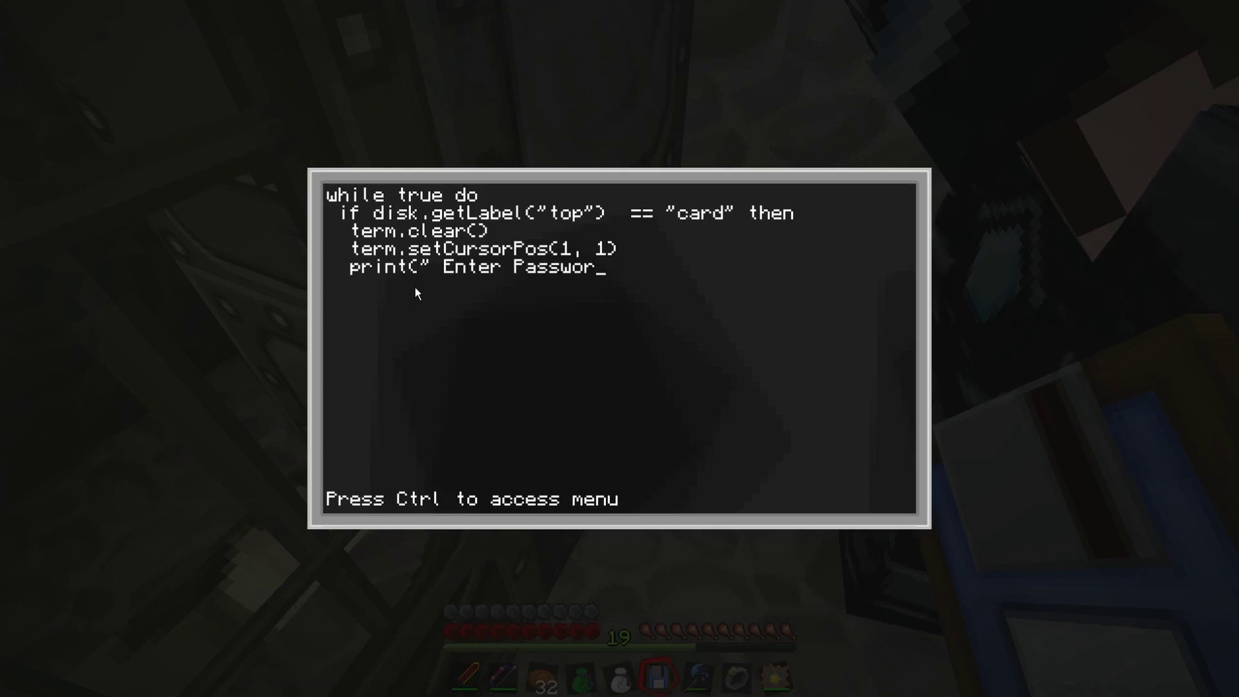
{"action": "type", "text": "d"}
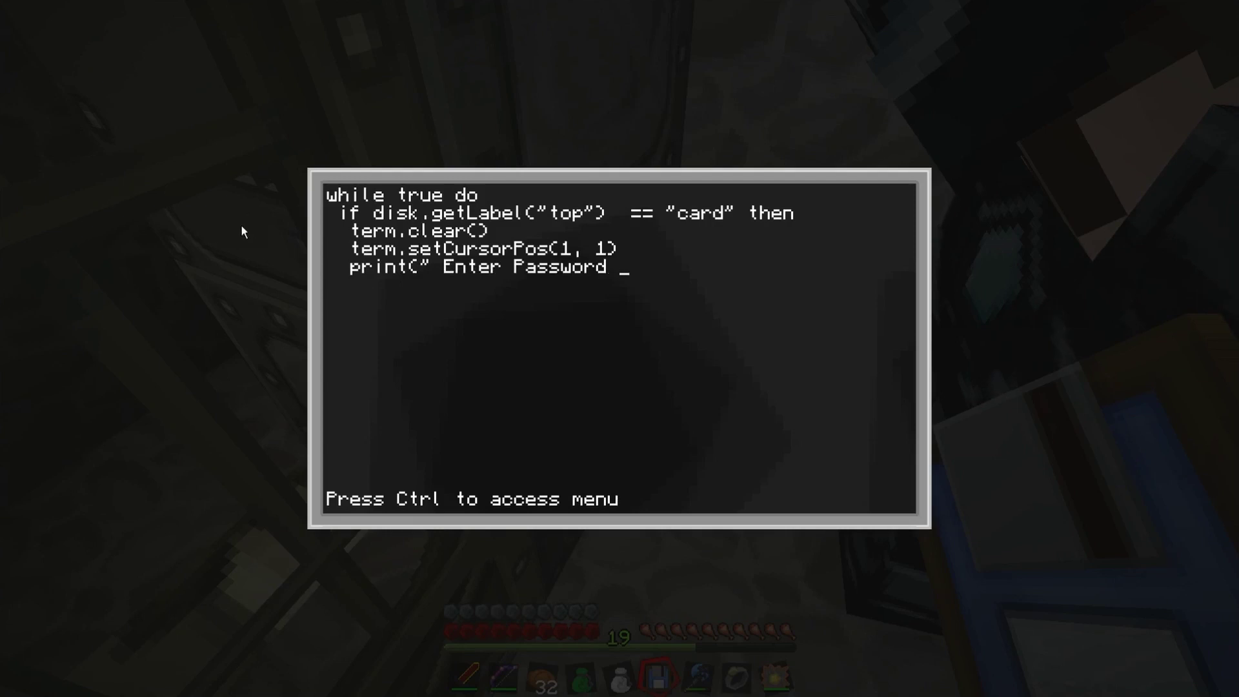
{"action": "type", "text": " \")"}
{"action": "key", "text": "Return"}
{"action": "type", "text": "input = read("}
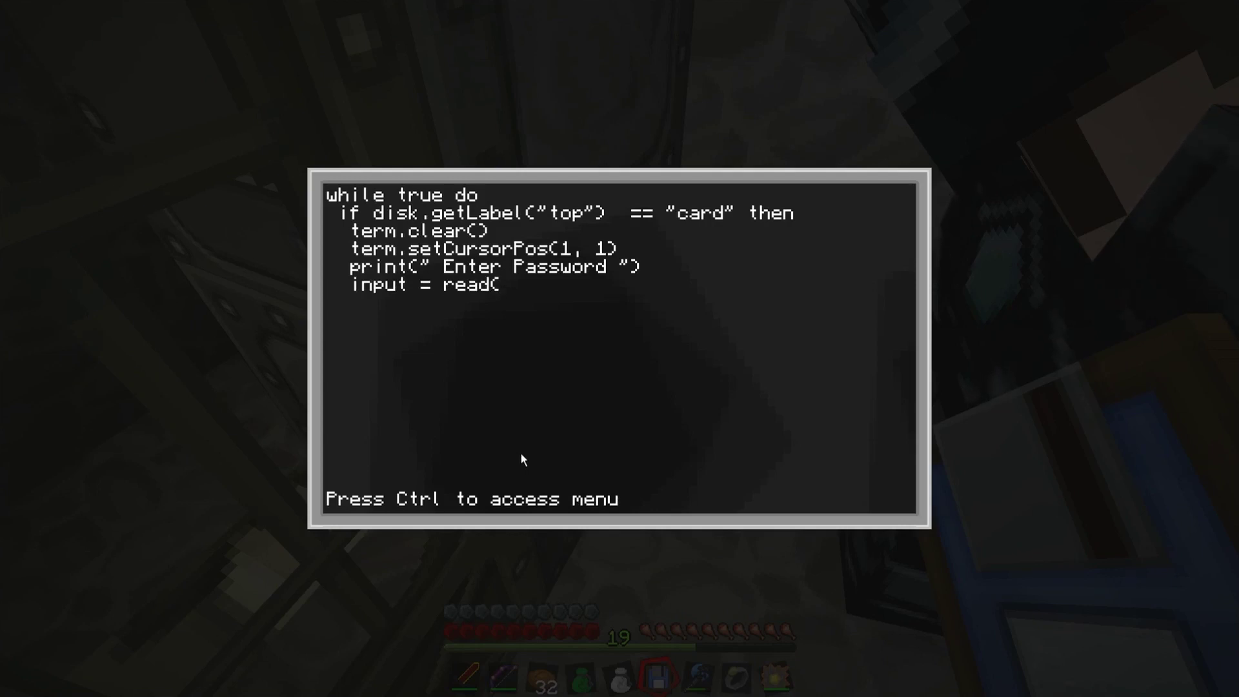
{"action": "type", "text": "2"}
{"action": "key", "text": "BackSpace"}
{"action": "type", "text": "\""}
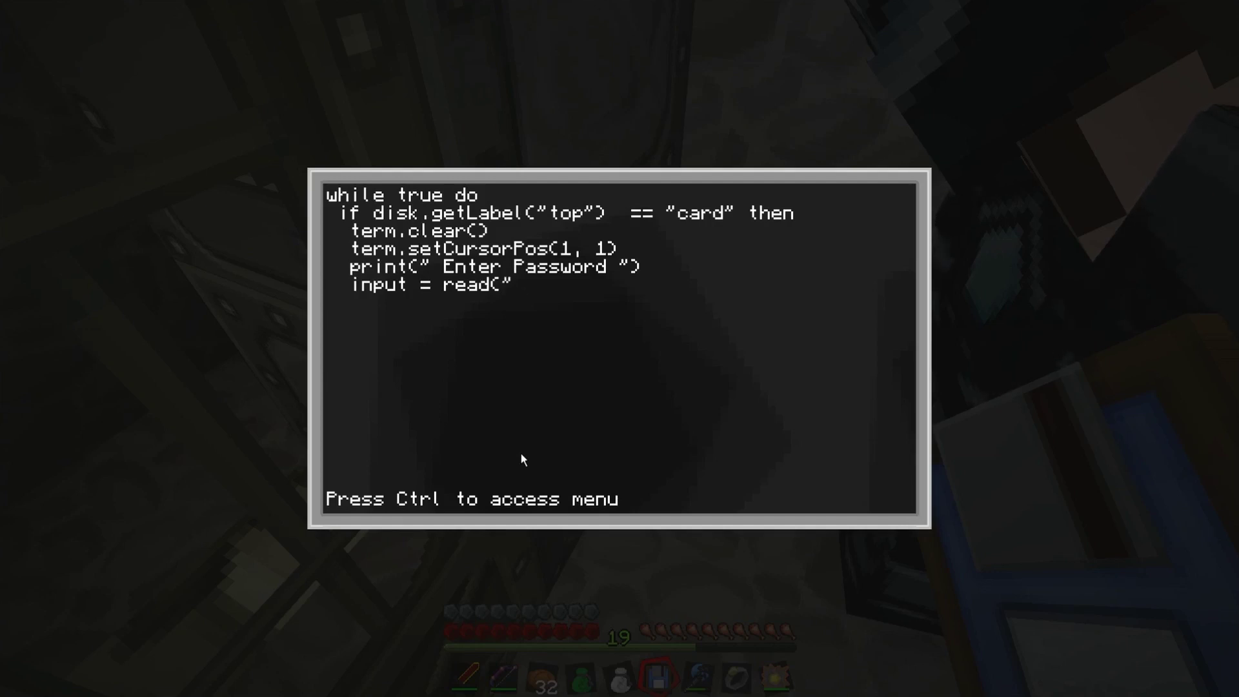
{"action": "type", "text": "x\")"}
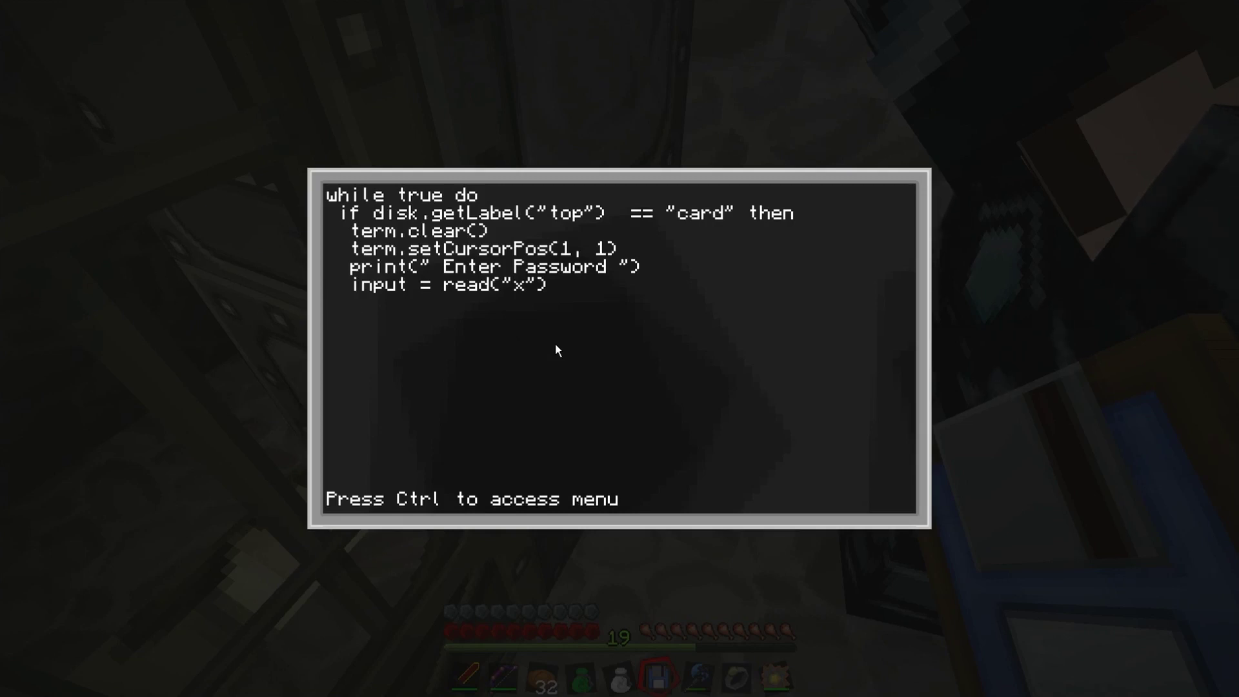
- Add a check of input against the door password that runs rs.setOutput("left", true)
{"action": "type", "text": "if input "}
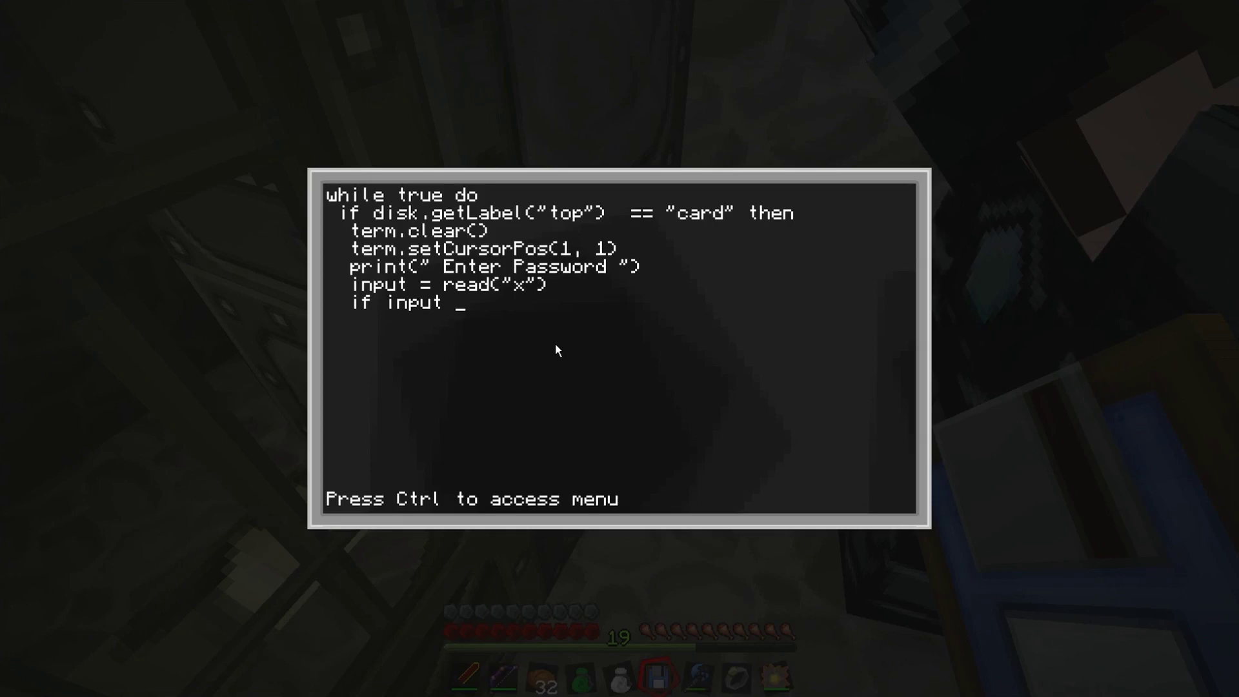
{"action": "type", "text": "=="}
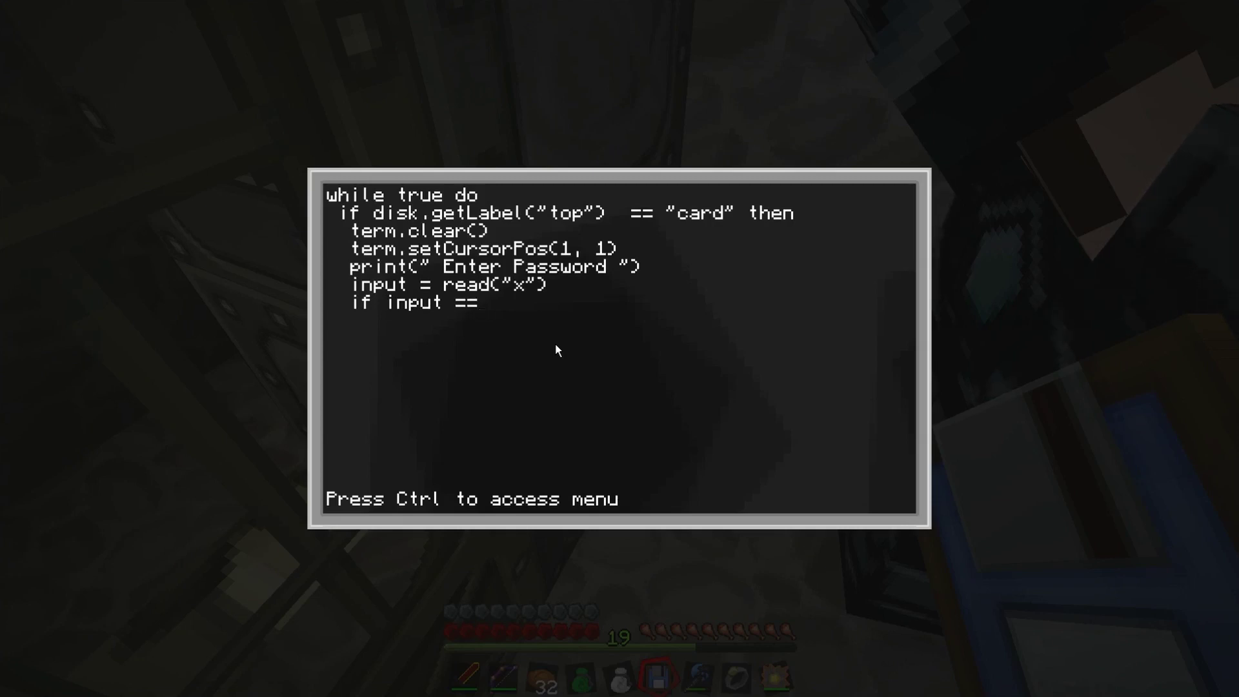
{"action": "type", "text": " \"1234"}
{"action": "type", "text": "then"}
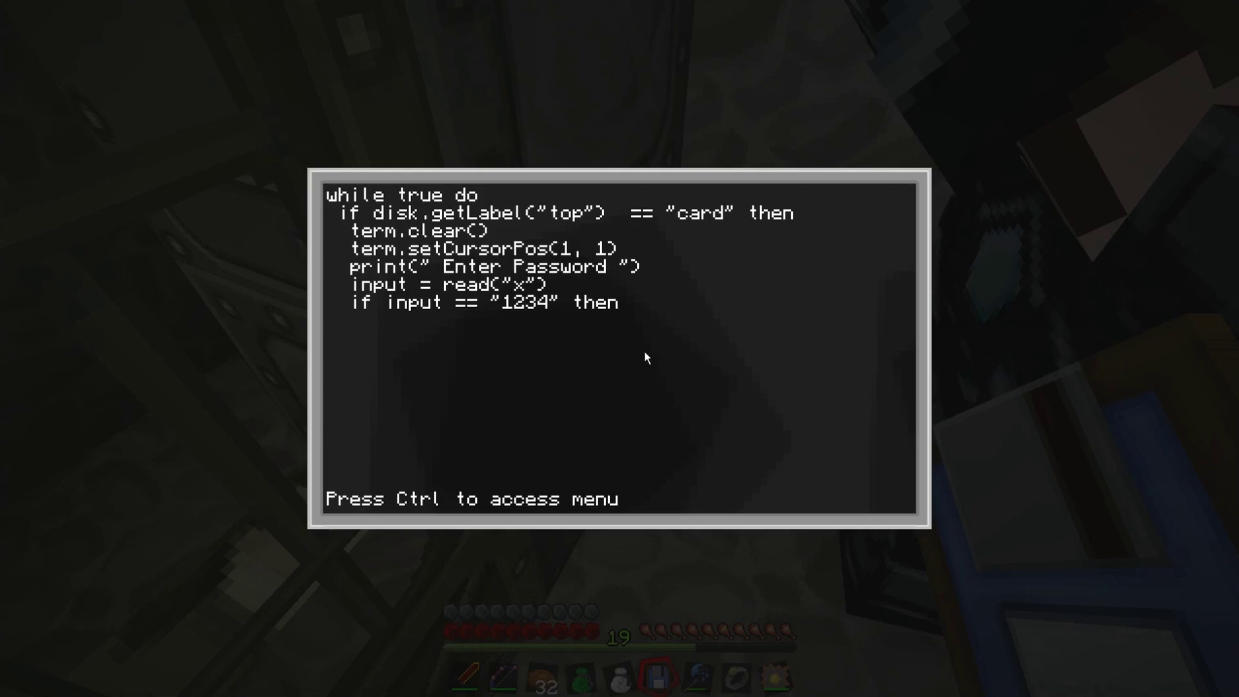
{"action": "key", "text": "Return"}
{"action": "type", "text": "rs.setOut"}
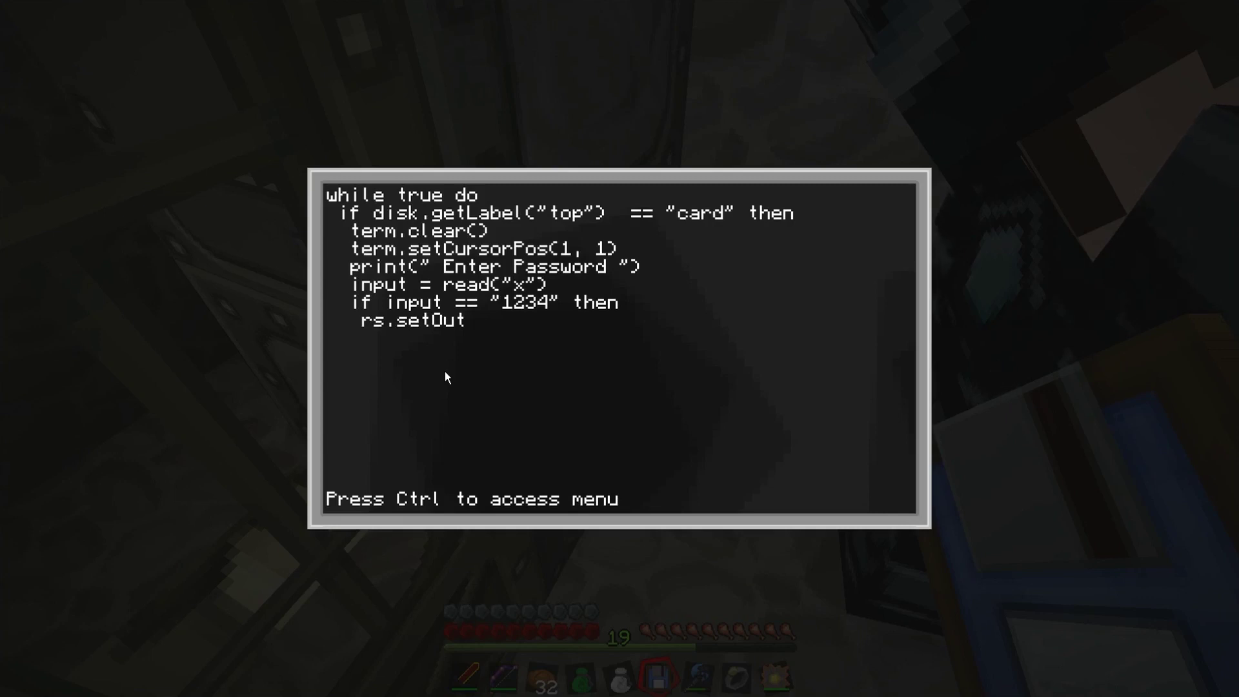
{"action": "type", "text": "put(\""}
{"action": "type", "text": "left\""}
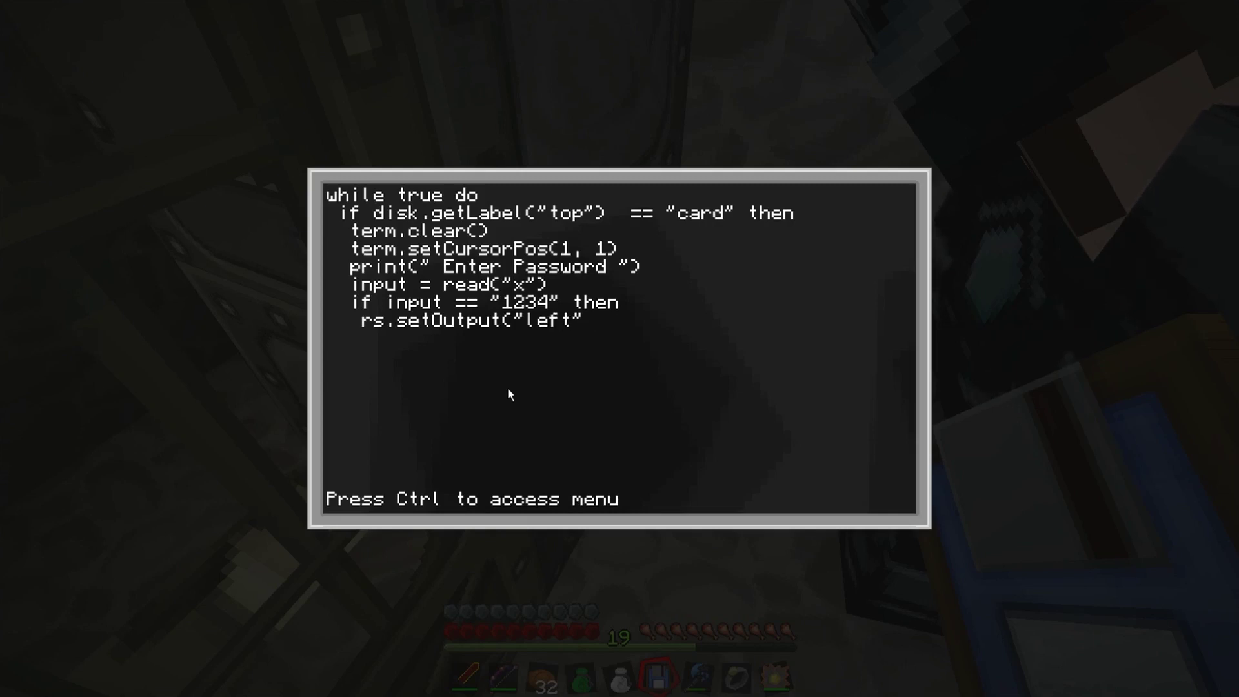
{"action": "type", "text": ", true)"}
- Add disk.eject("top") on the next line and begin a sleep call
{"action": "key", "text": "Return"}
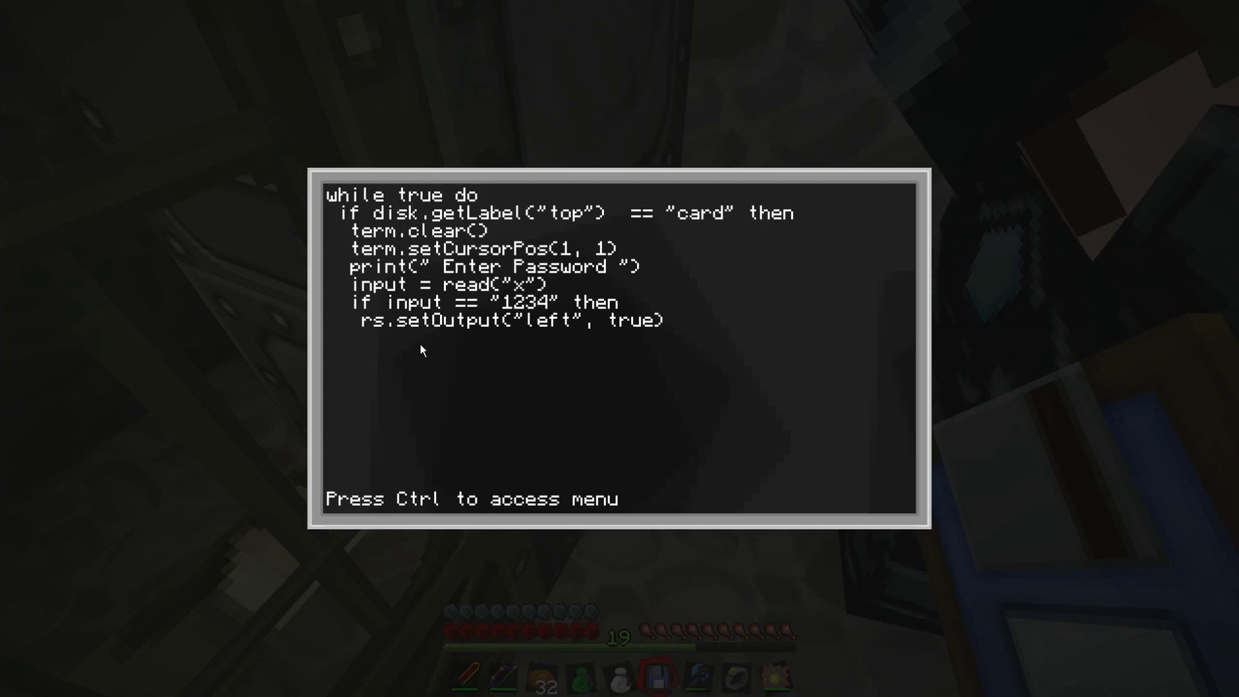
{"action": "type", "text": "di"}
{"action": "type", "text": "eject(\"t"}
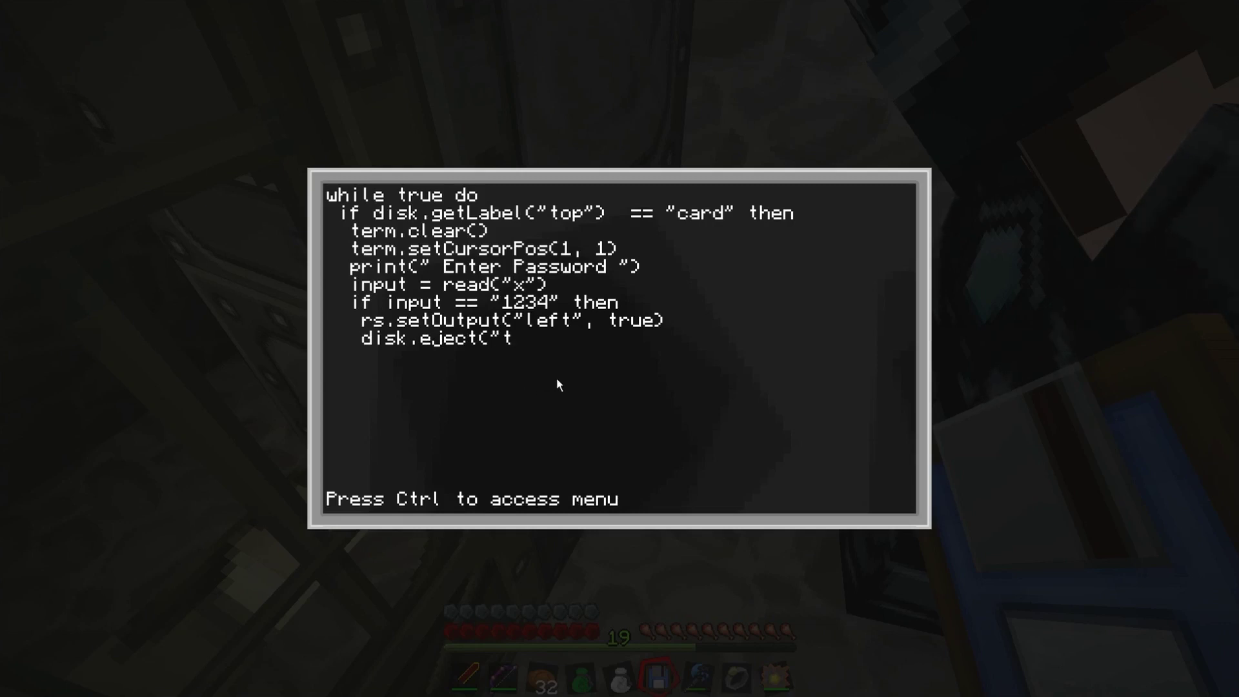
{"action": "type", "text": "op\") "}
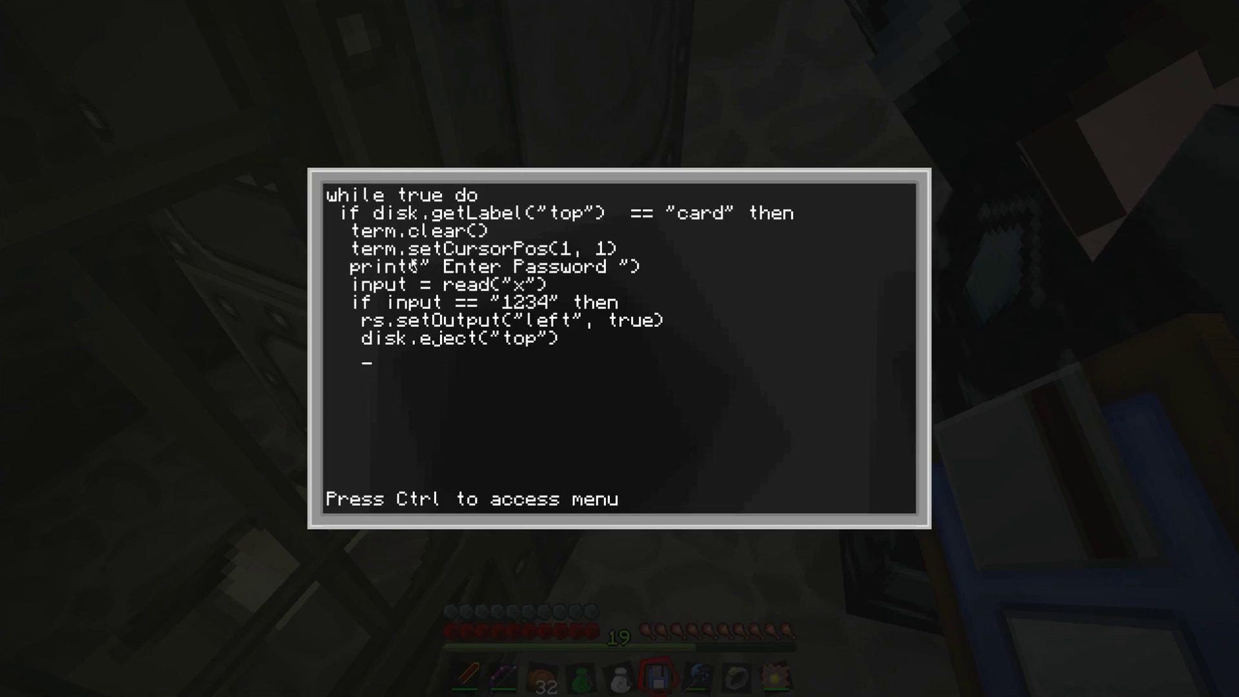
{"action": "type", "text": "   slepp"}
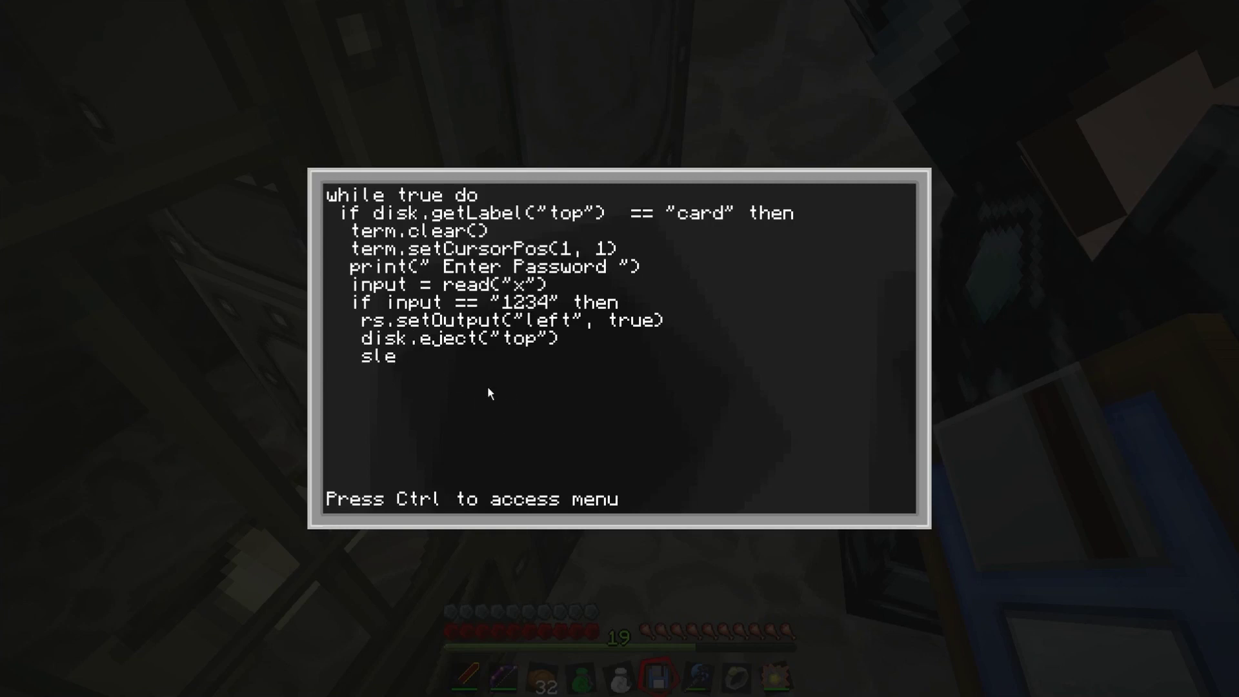
- Fix the misspelled sleep call into sleep(5)
{"action": "key", "text": "BackSpace"}
{"action": "key", "text": "BackSpace"}
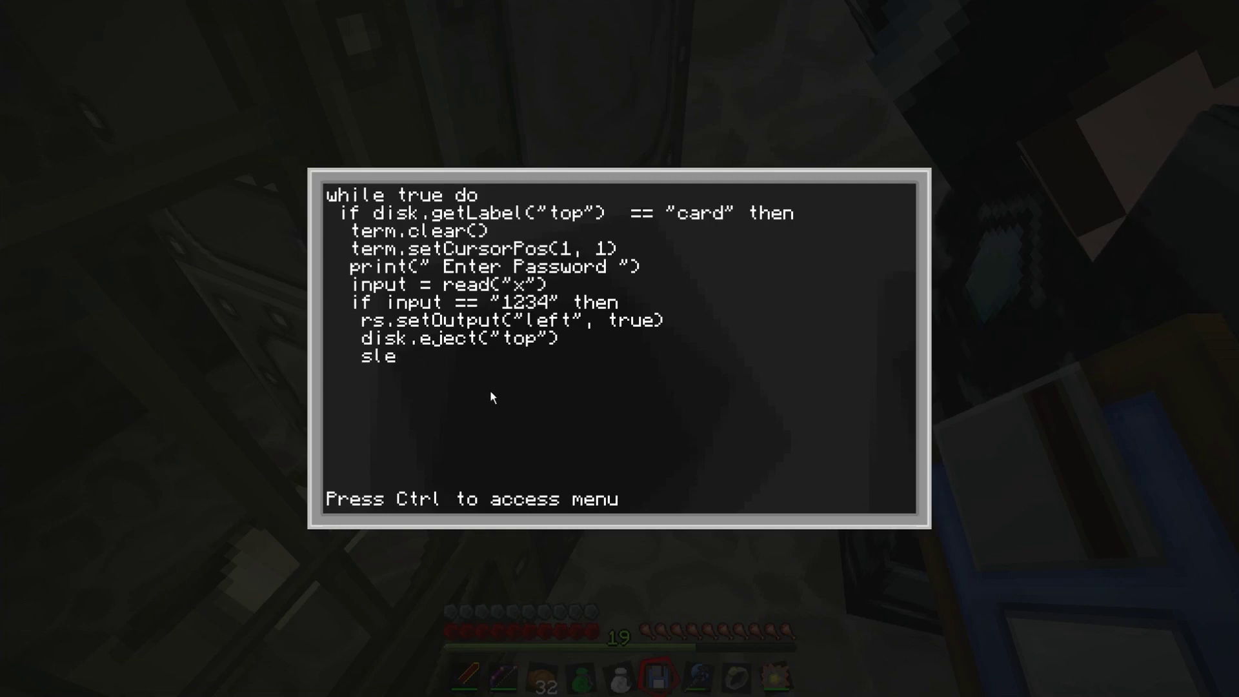
{"action": "type", "text": "ep(3"}
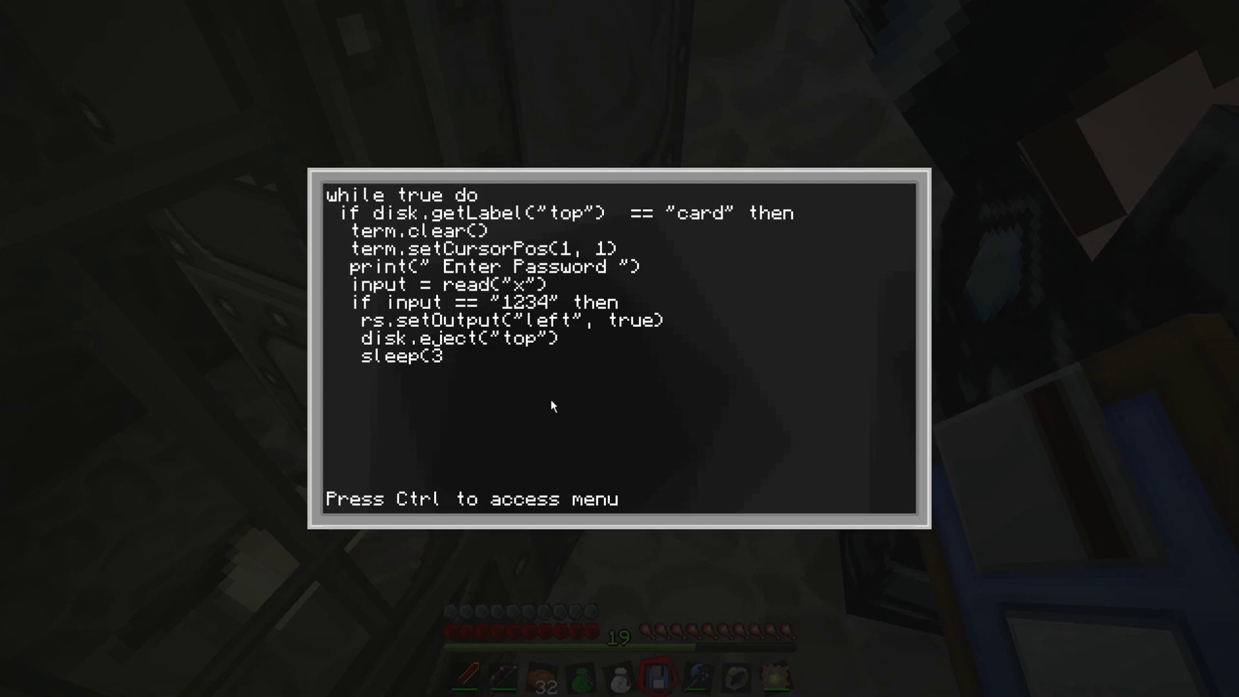
{"action": "key", "text": "BackSpace"}
{"action": "type", "text": "5)"}
- Add rs.setOutput("left", false) on the line after sleep(5)
{"action": "key", "text": "Return"}
{"action": "type", "text": "rs"}
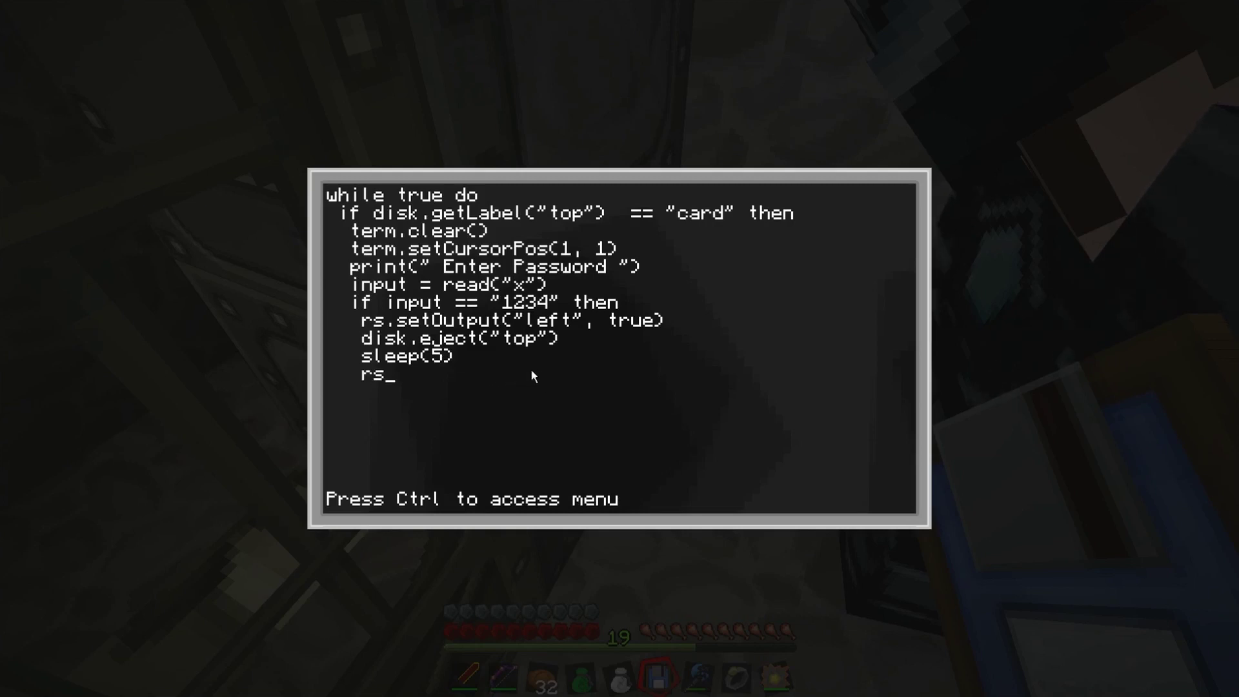
{"action": "type", "text": ".setOut"}
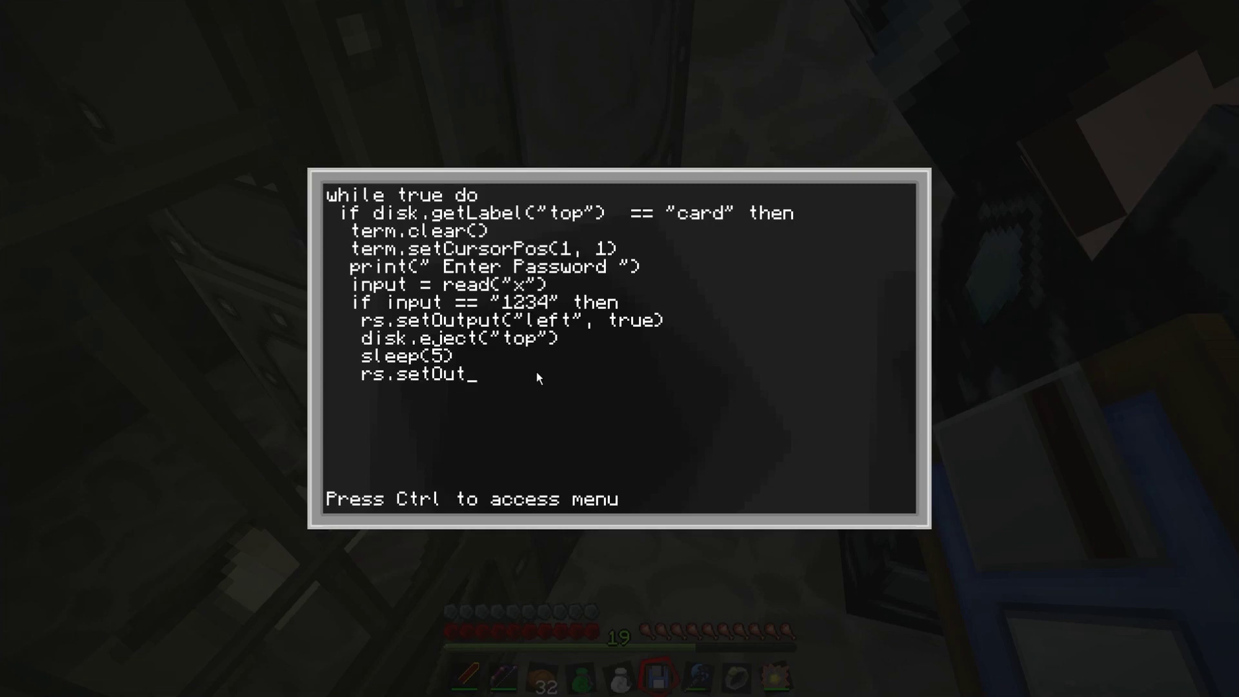
{"action": "type", "text": "put"}
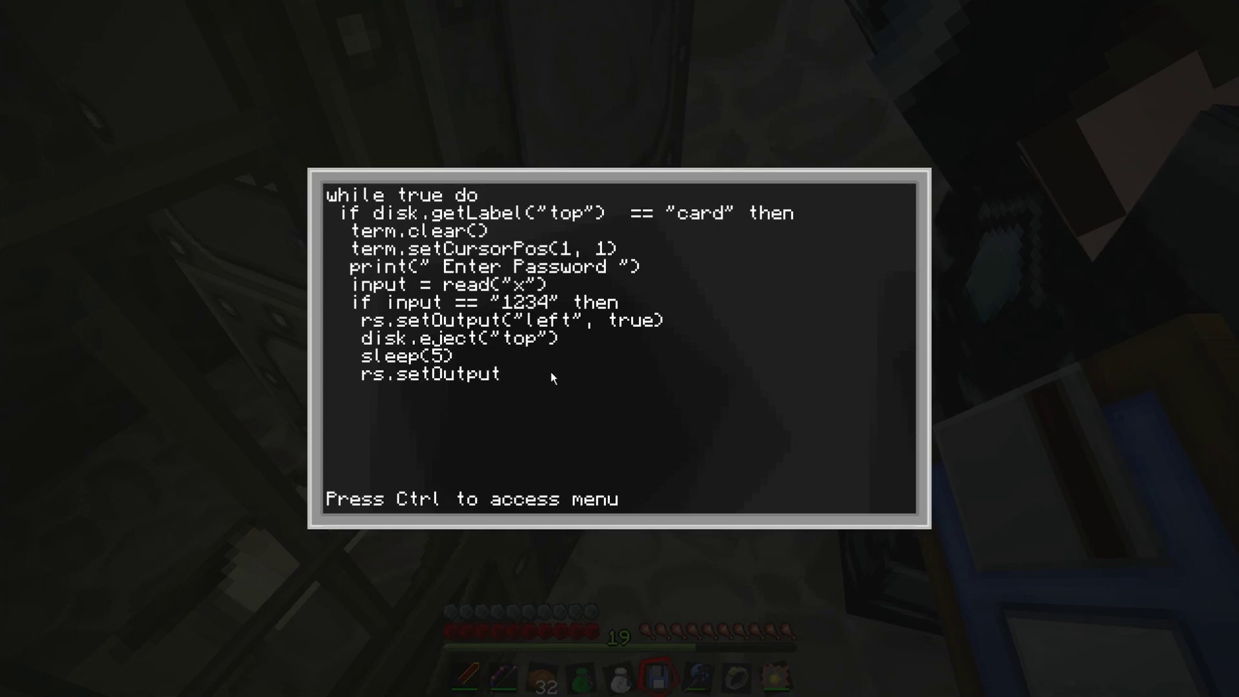
{"action": "type", "text": "("}
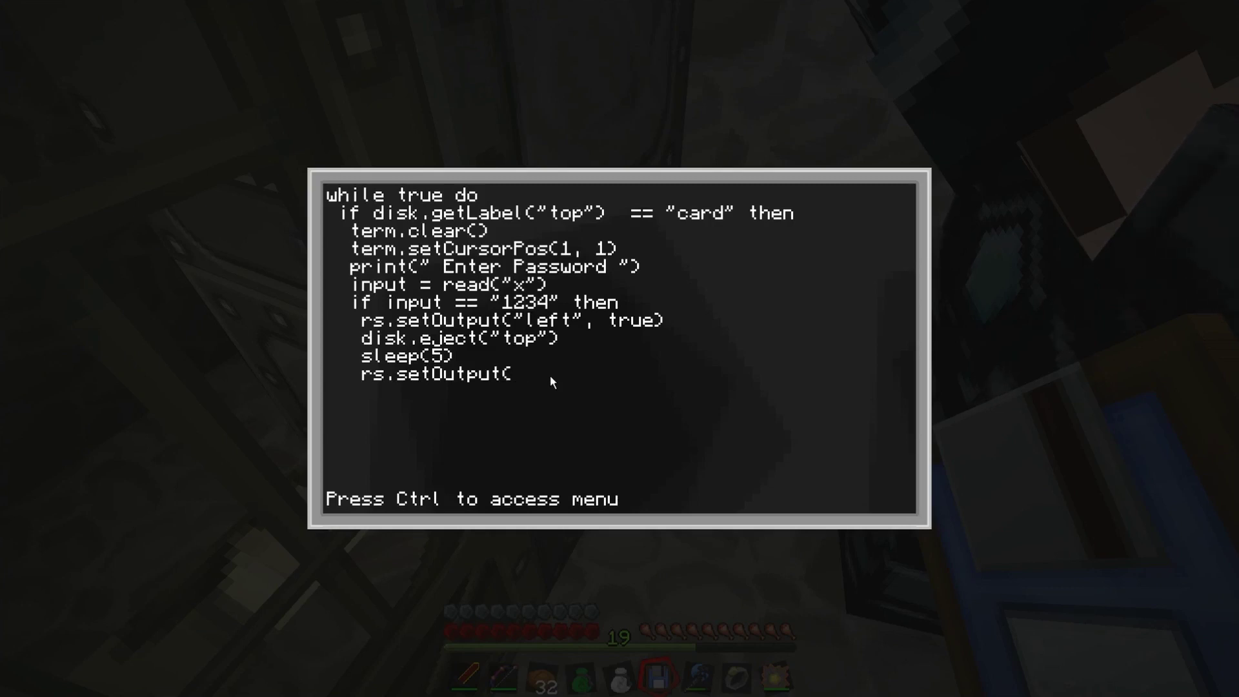
{"action": "type", "text": "\"left"}
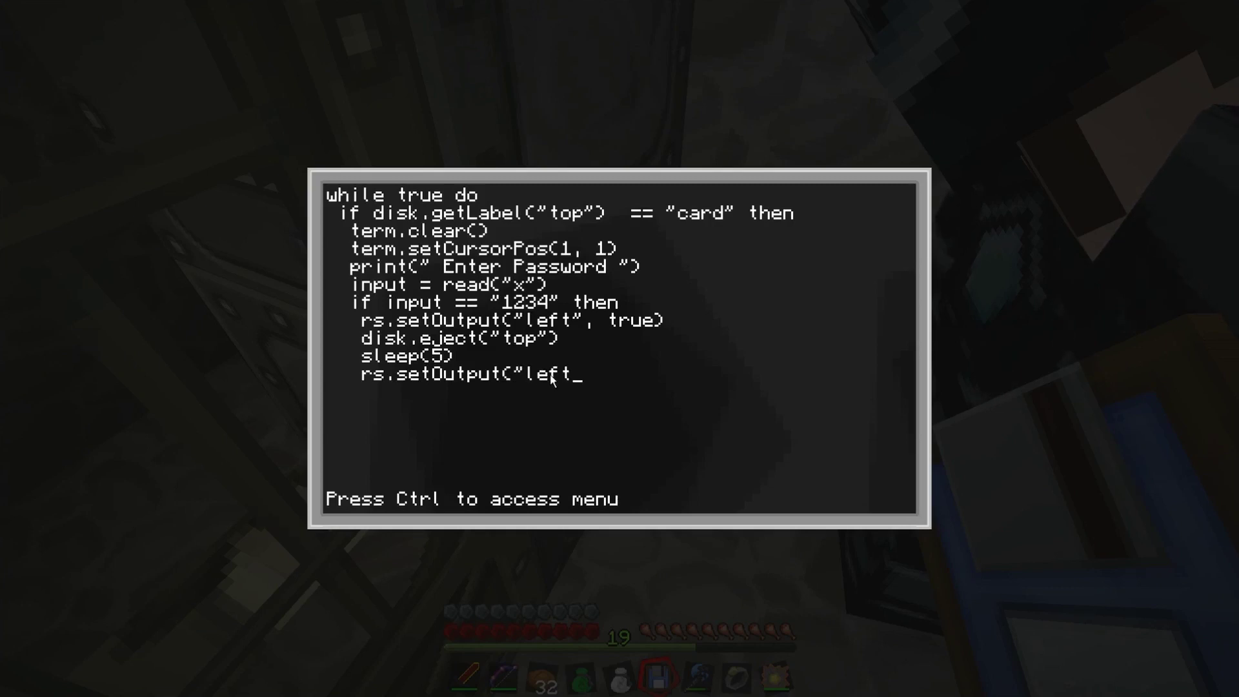
{"action": "type", "text": "\", false)"}
{"action": "key", "text": "Return"}
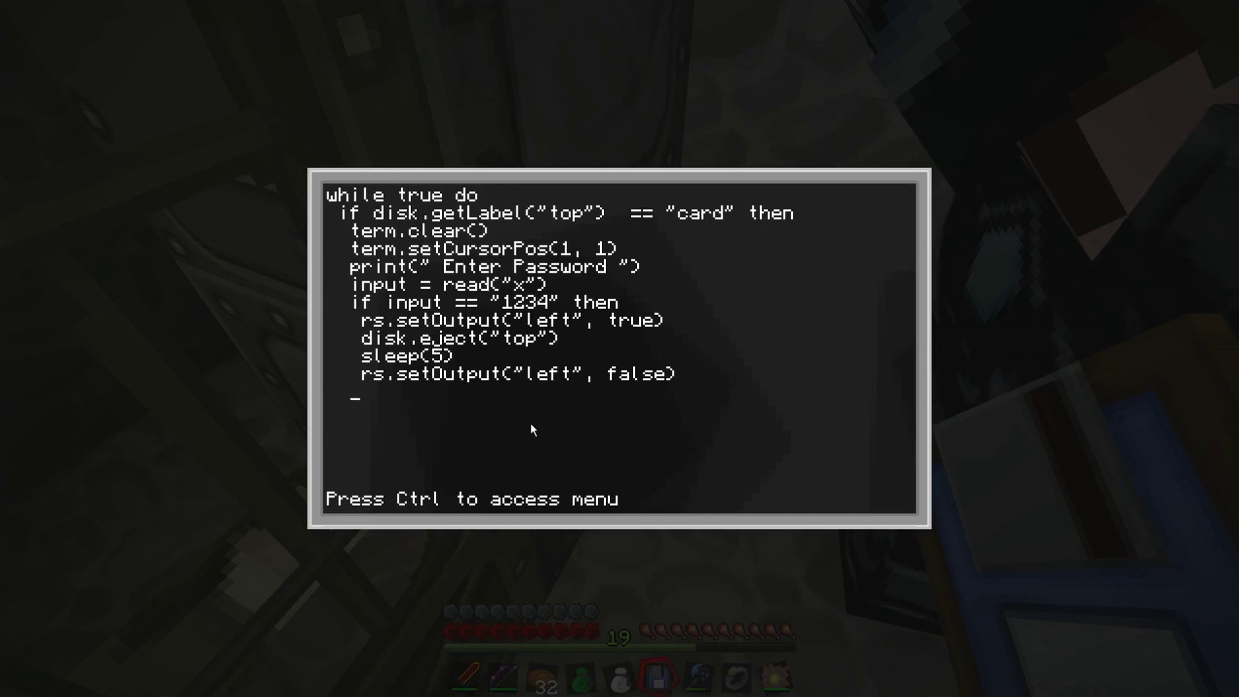
- Finish the code with term.clear(), two end lines, sleep(1) and a final end
{"action": "type", "text": "term.clear()"}
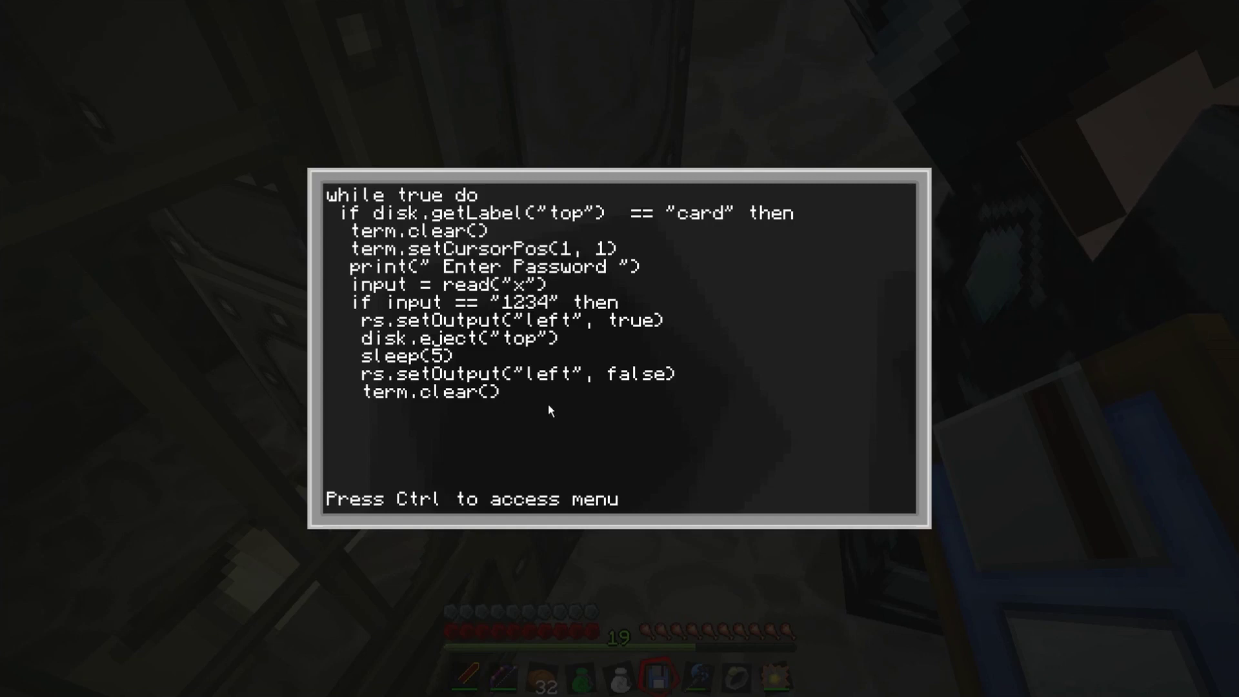
{"action": "type", "text": "end"}
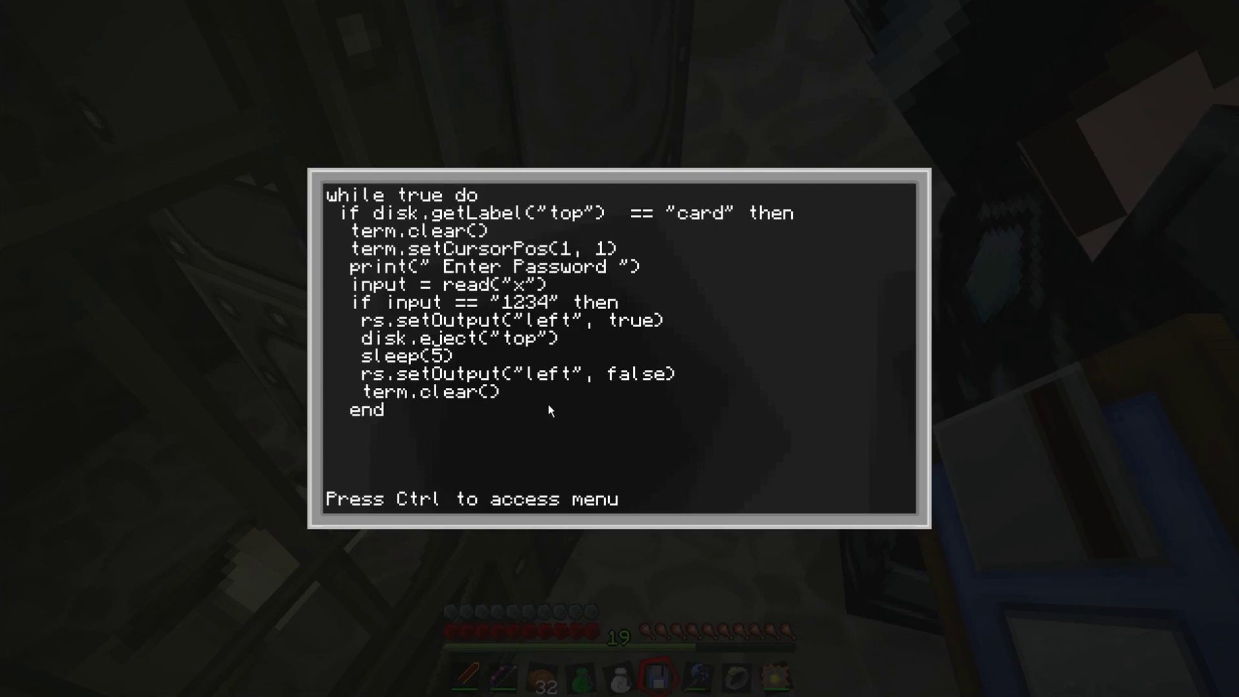
{"action": "key", "text": "Return"}
{"action": "type", "text": "end"}
{"action": "key", "text": "Return"}
{"action": "key", "text": "BackSpace"}
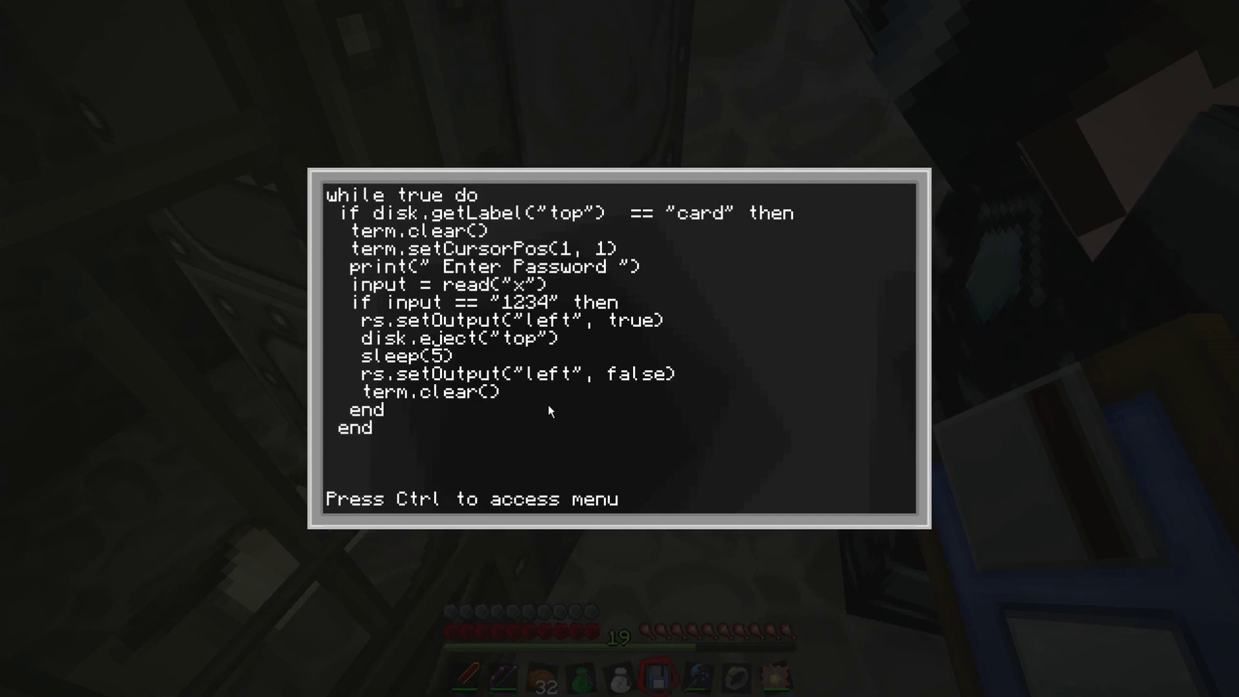
{"action": "type", "text": "sleep"}
{"action": "key", "text": "BackSpace"}
{"action": "key", "text": "BackSpace"}
{"action": "type", "text": "ep(1)"}
{"action": "key", "text": "Return"}
{"action": "type", "text": "end"}
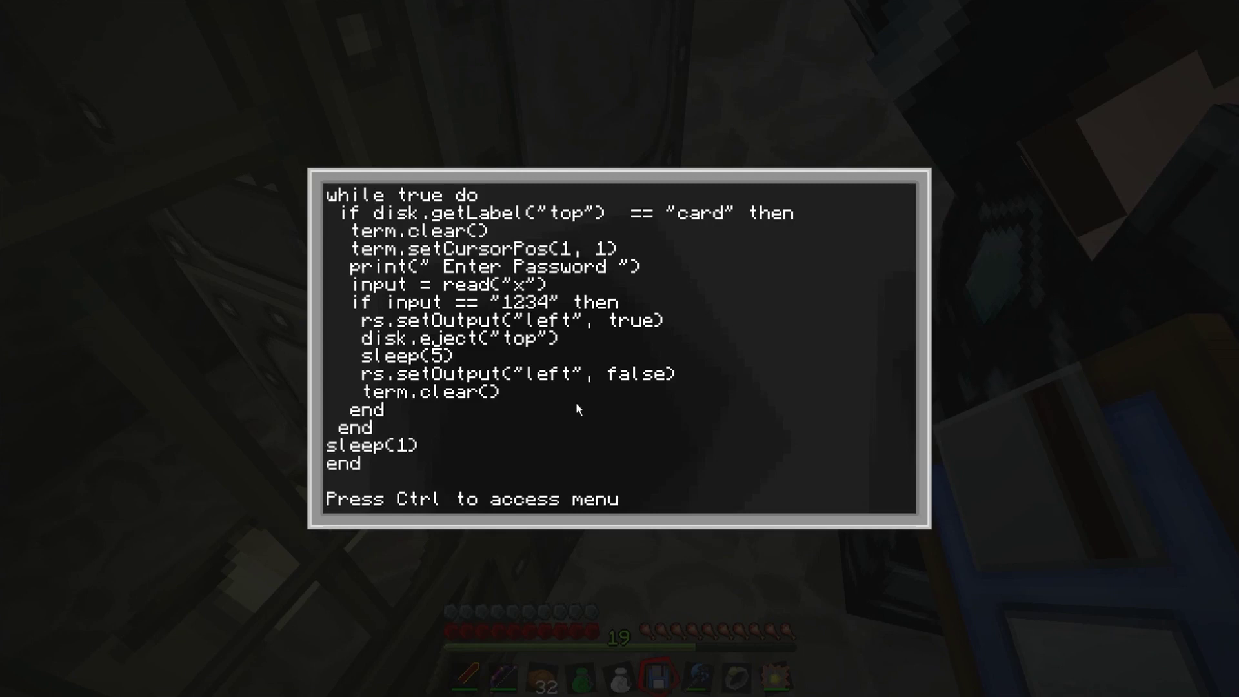
- Save the program as startup and exit the editor to the shell
{"action": "key", "text": "ctrl"}
{"action": "key", "text": "Return"}
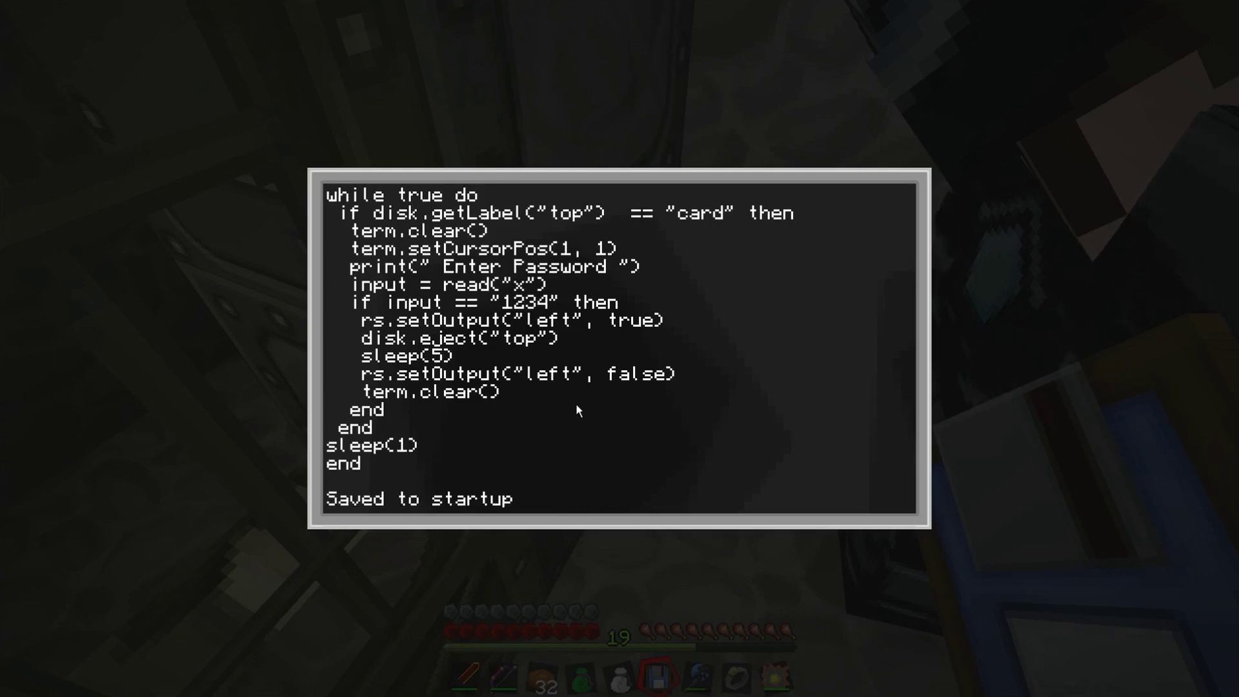
{"action": "key", "text": "ctrl"}
{"action": "key", "text": "Right"}
{"action": "key", "text": "Return"}
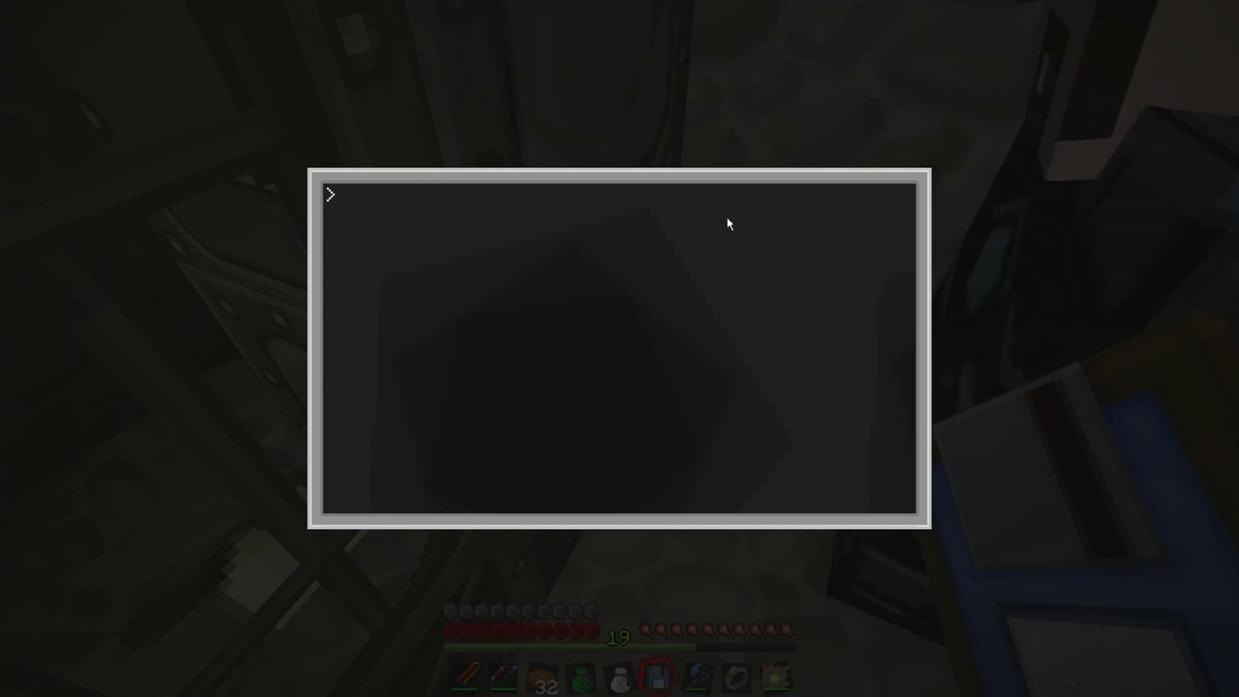
- Reopen the computer terminal, then exit it back to the game view
{"action": "key", "text": "Escape"}
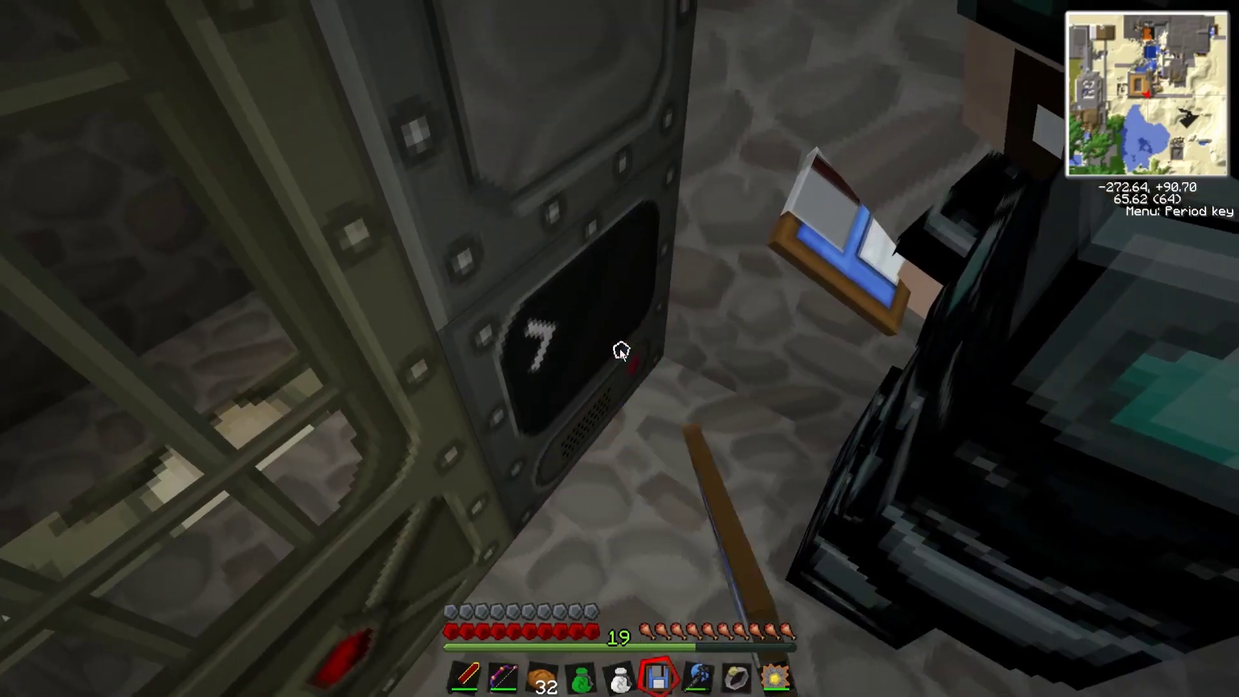
{"action": "right_click", "coordinate": [621, 350]}
{"action": "type", "text": "e"}
{"action": "key", "text": "Escape"}
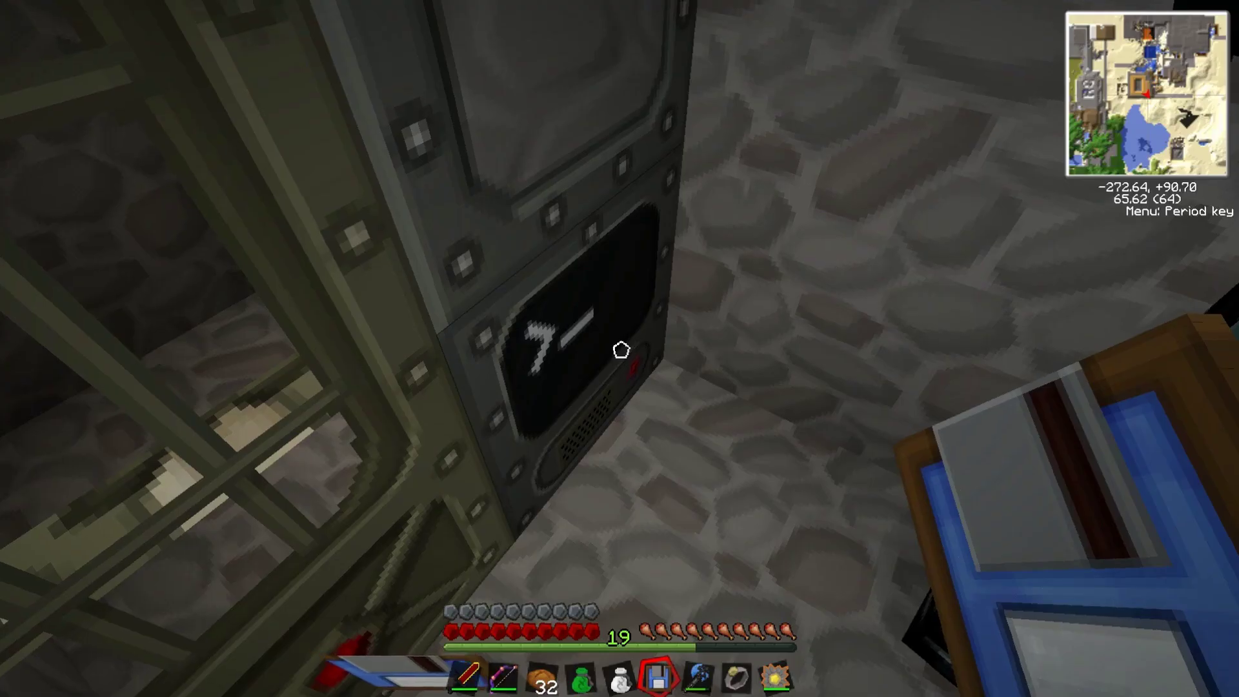
- Move the card floppy disk into an empty third-row inventory slot, then type startup
{"action": "key", "text": "e"}
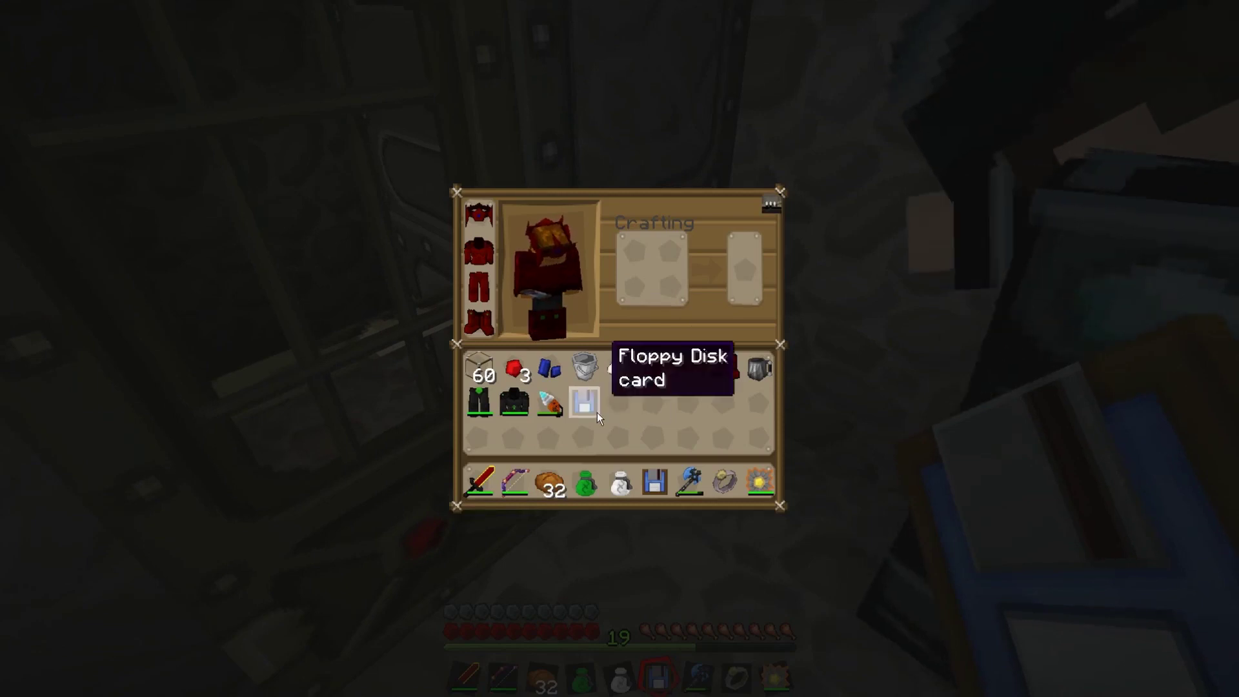
{"action": "left_click", "coordinate": [583, 401]}
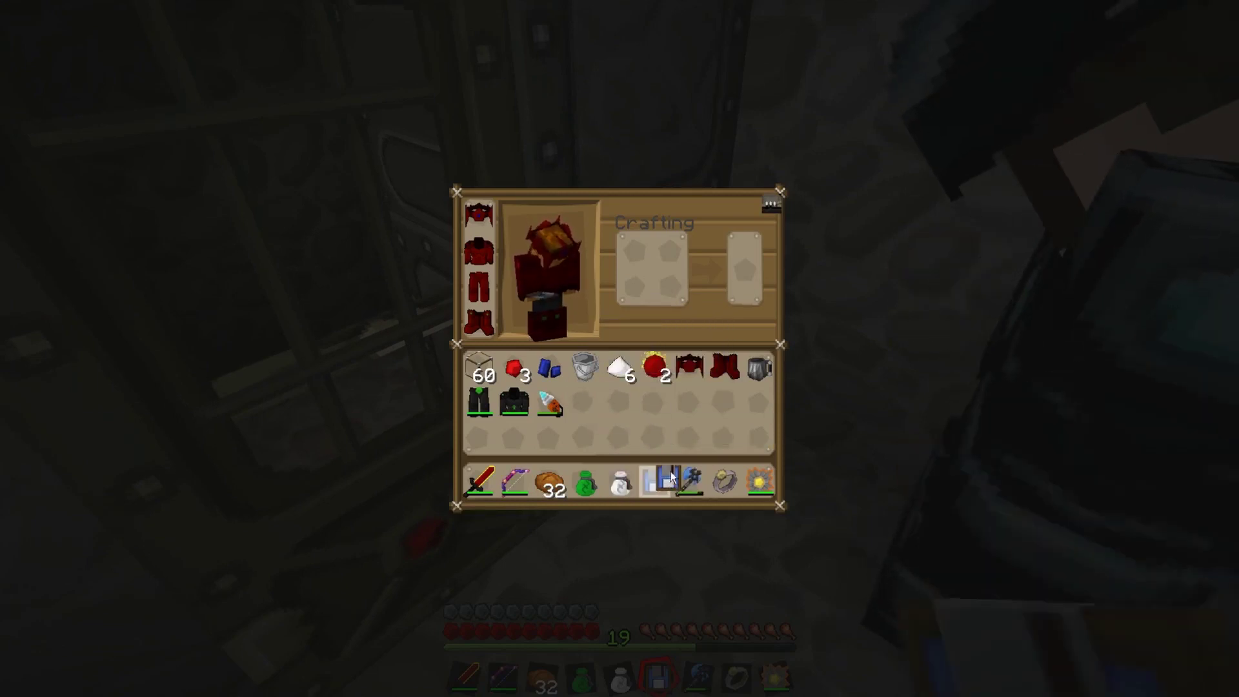
{"action": "left_click", "coordinate": [665, 439]}
{"action": "key", "text": "e"}
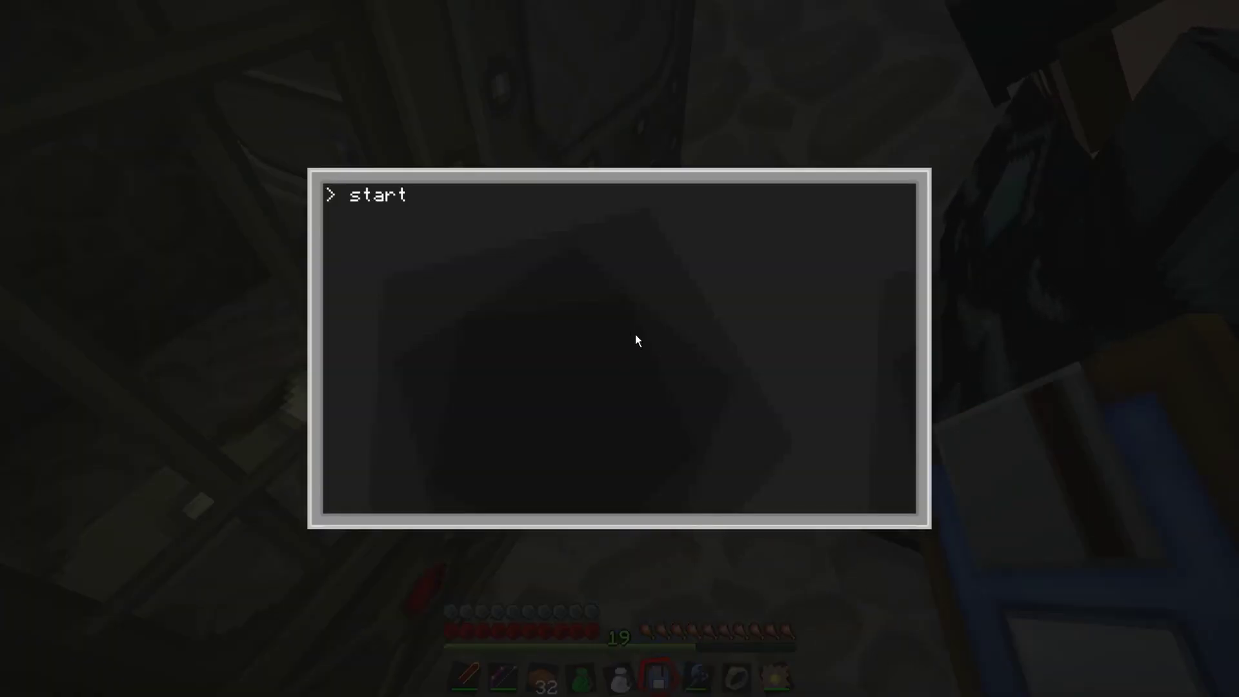
{"action": "type", "text": "up"}
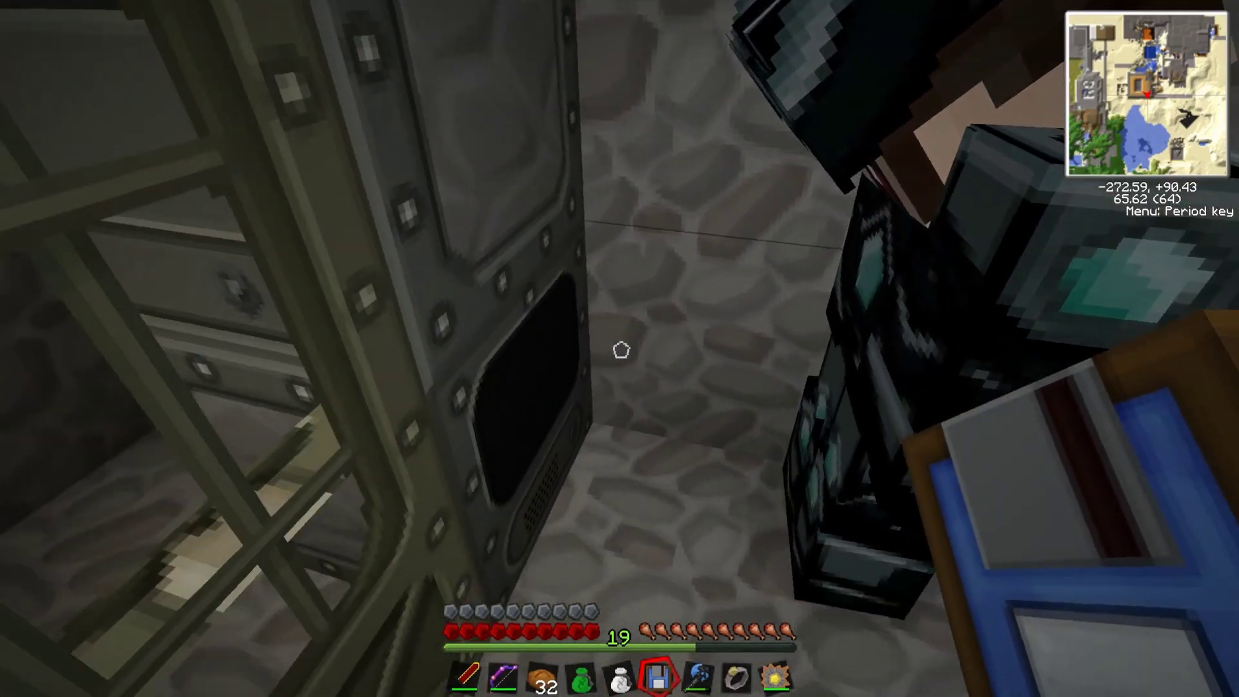
- Insert the card floppy keycard into the disk drive next to the computer
{"action": "right_click", "coordinate": [620, 349]}
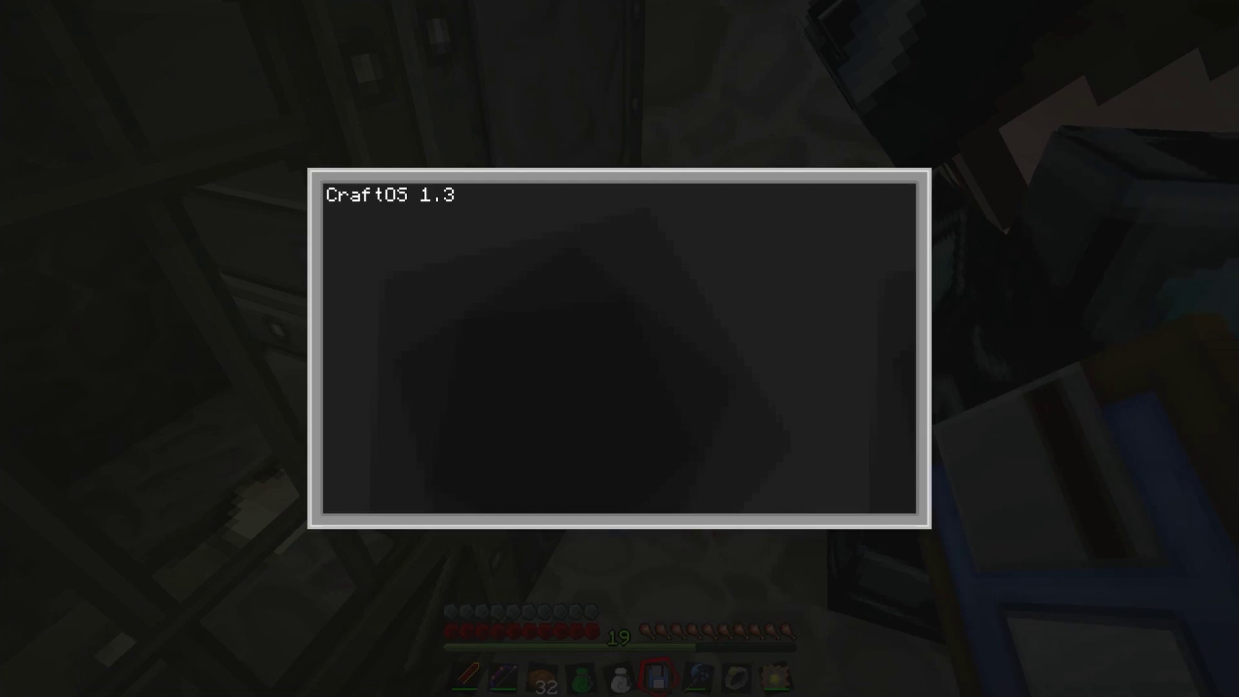
{"action": "key", "text": "Escape"}
{"action": "right_click", "coordinate": [620, 348]}
{"action": "key", "text": "Escape"}
{"action": "right_click", "coordinate": [619, 349]}
{"action": "key", "text": "Escape"}
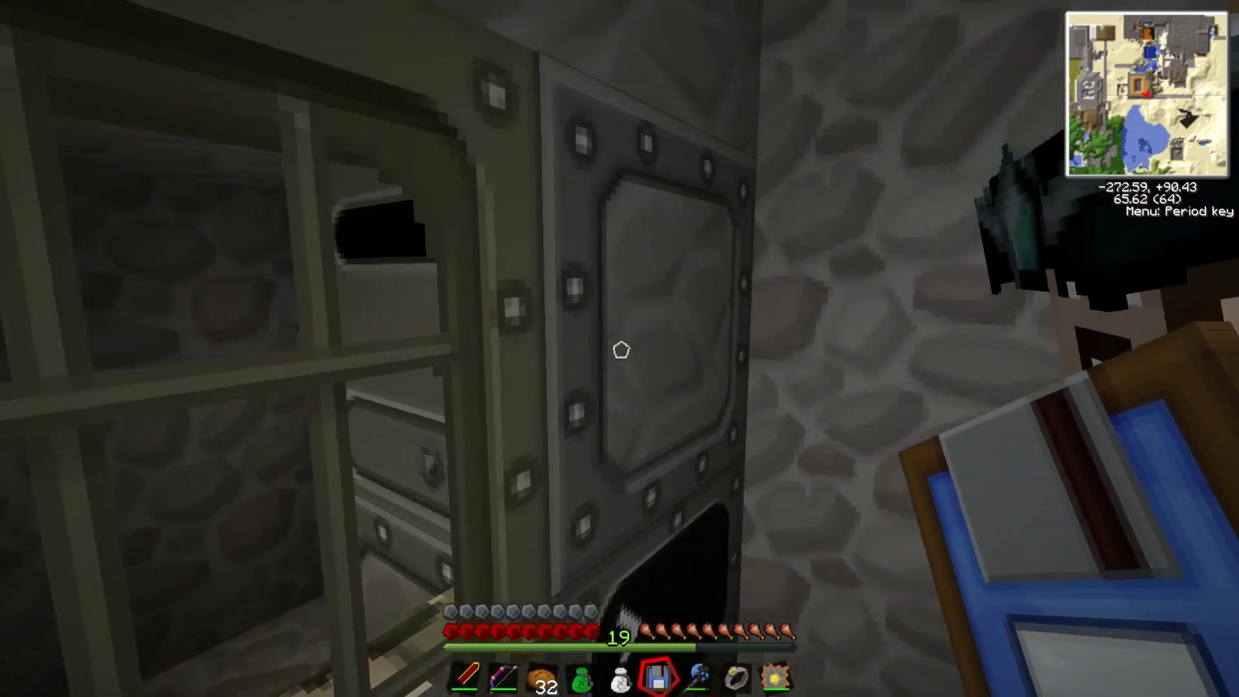
{"action": "right_click", "coordinate": [619, 348]}
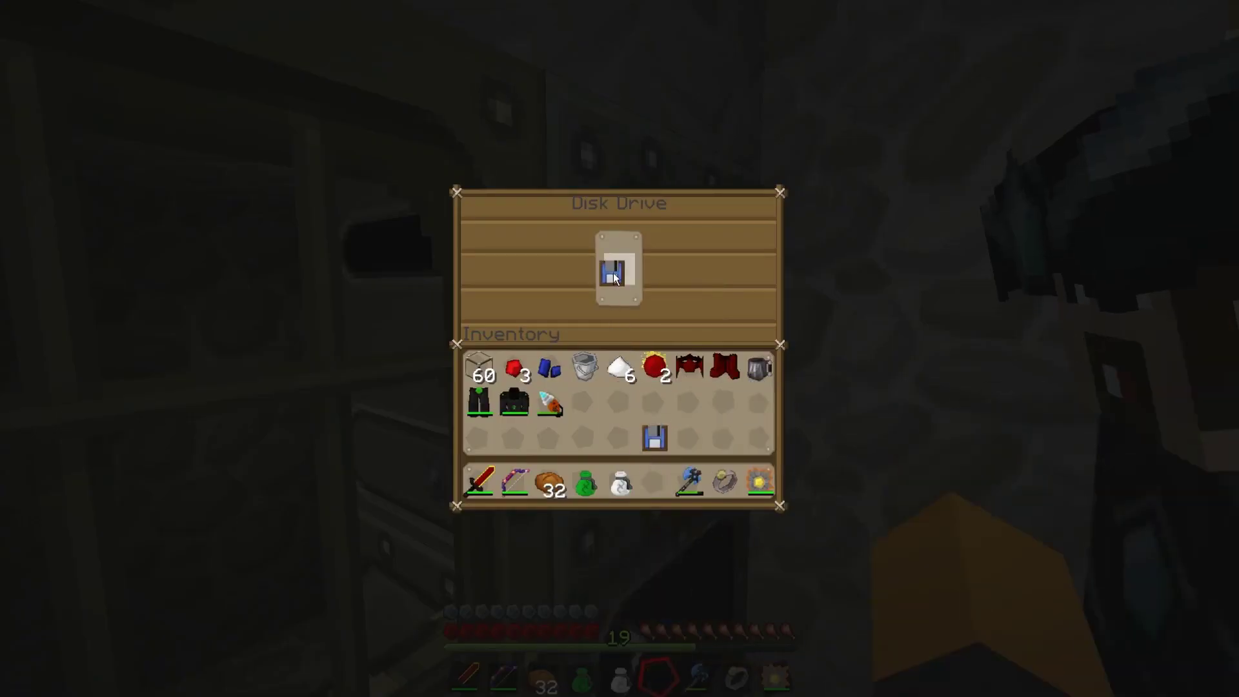
{"action": "key", "text": "Escape"}
- Enter the password at the computer's Enter Password prompt and turn to face the door
{"action": "right_click", "coordinate": [620, 348]}
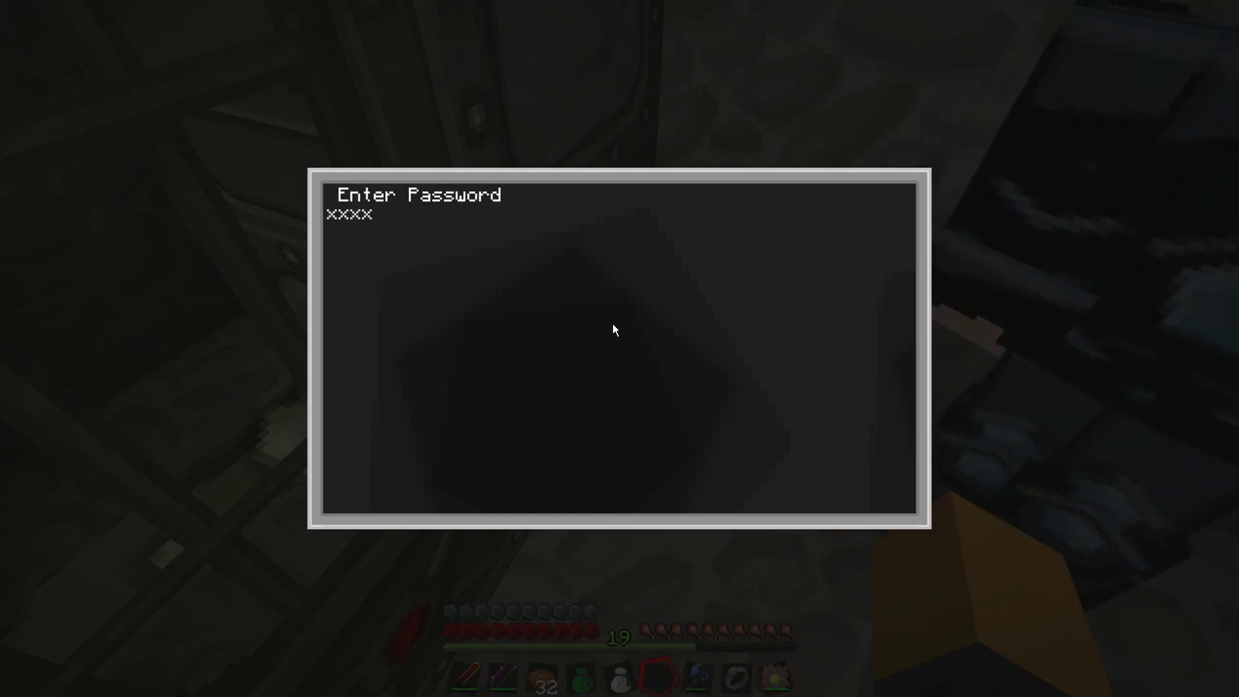
{"action": "key", "text": "Return"}
{"action": "key", "text": "Escape"}
{"action": "key", "text": "w"}
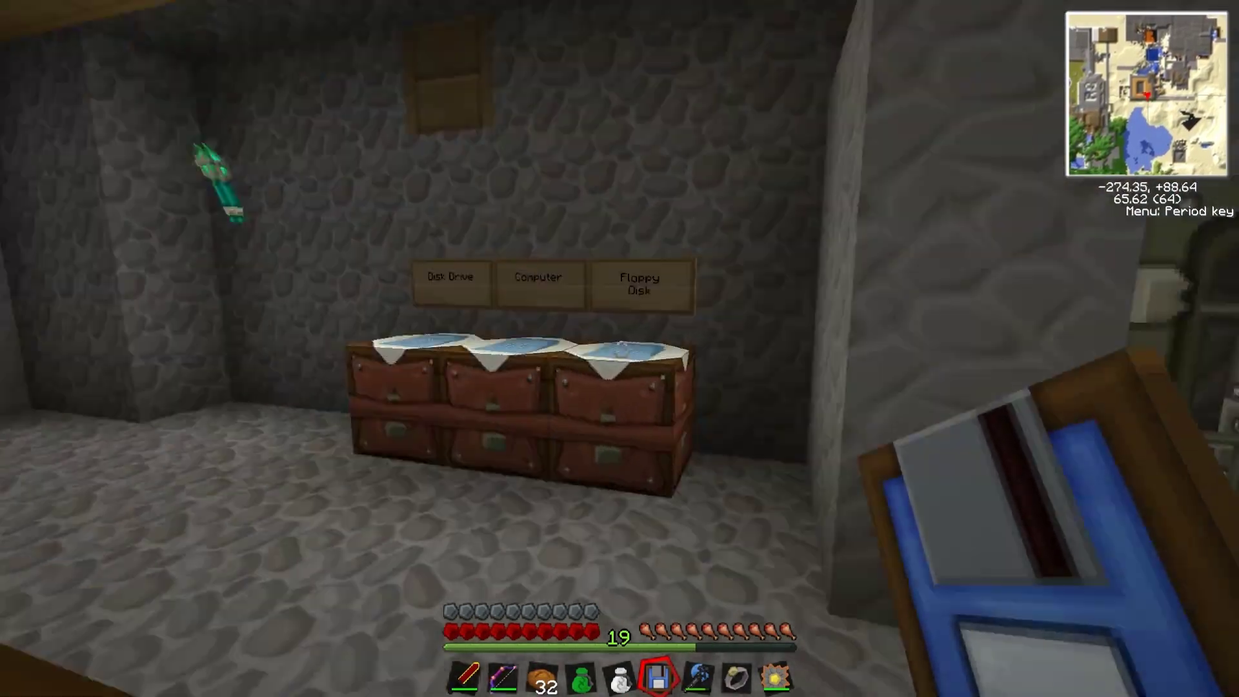
{"action": "key", "text": "s"}
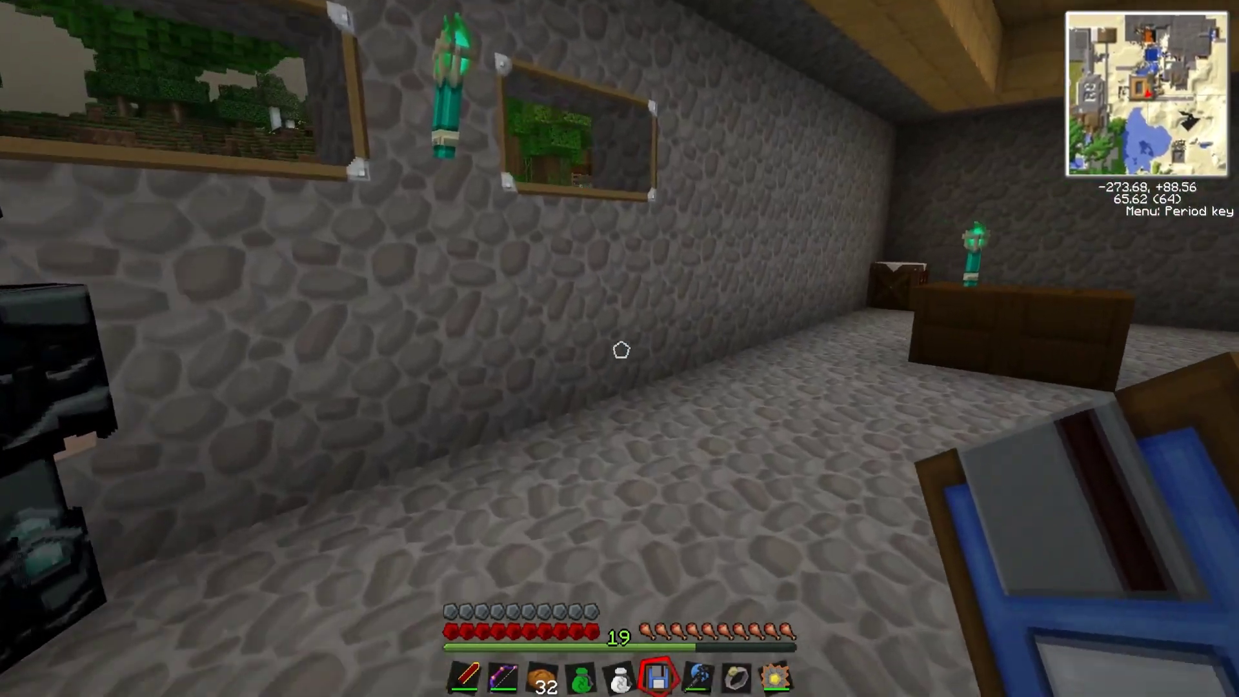
{"action": "key", "text": "s"}
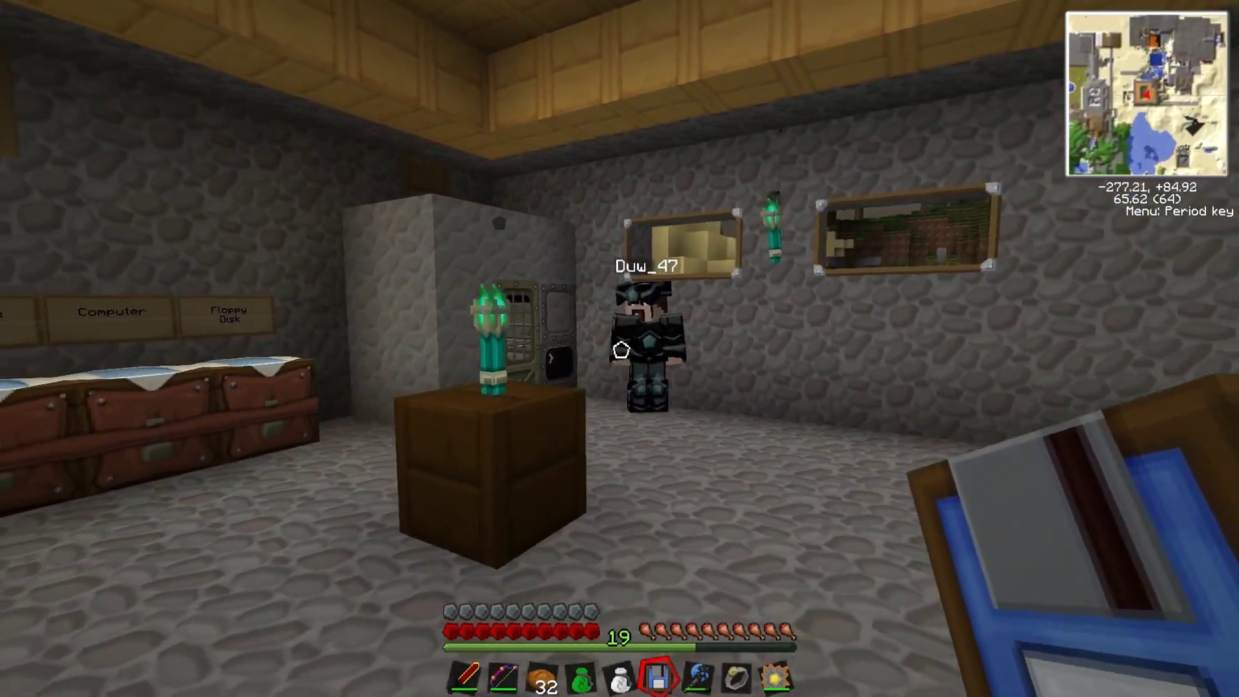